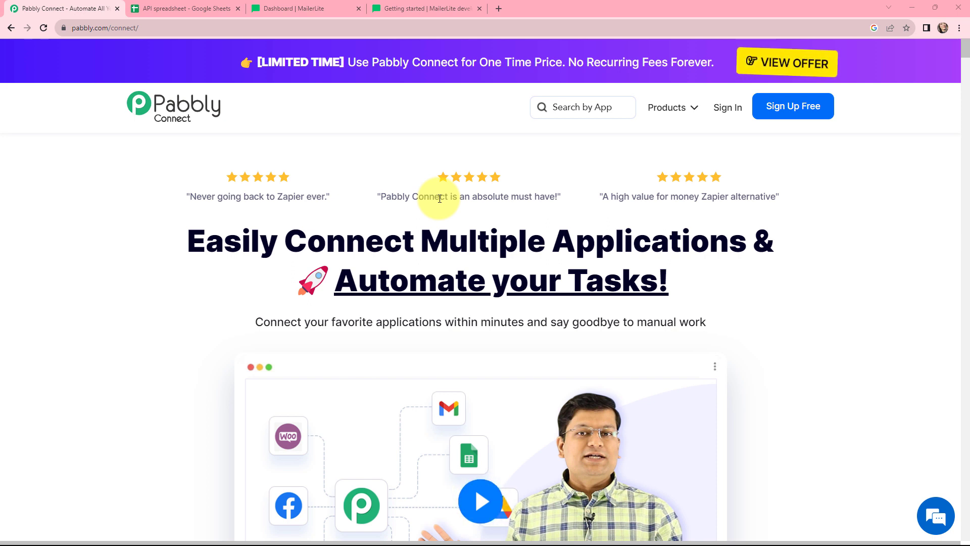
# Review the API spreadsheet's contact columns in Google Sheets and the MailerLite subscriber list, and return to the Pabbly Connect page.
pyautogui.hotkey('ctrl', 'Tab')
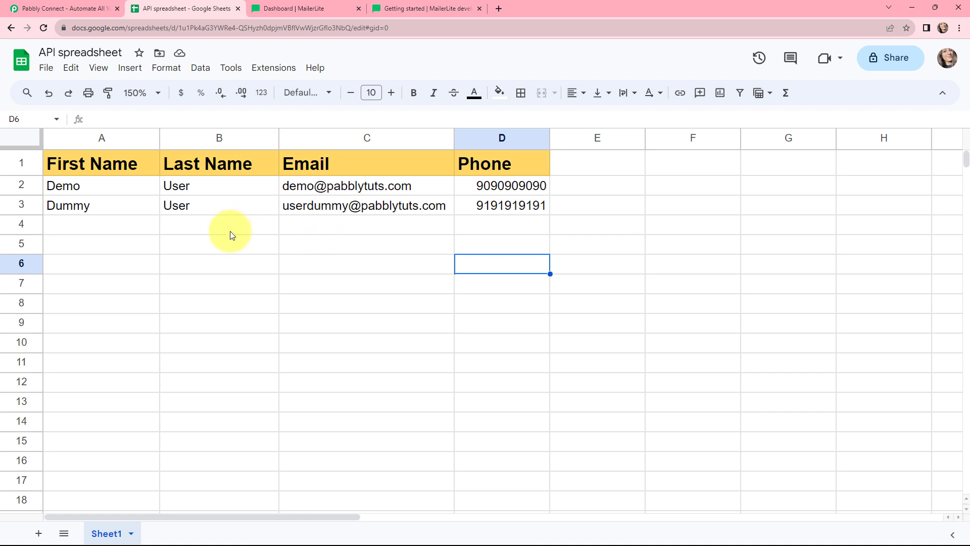
pyautogui.hotkey('ctrl', 'Tab')
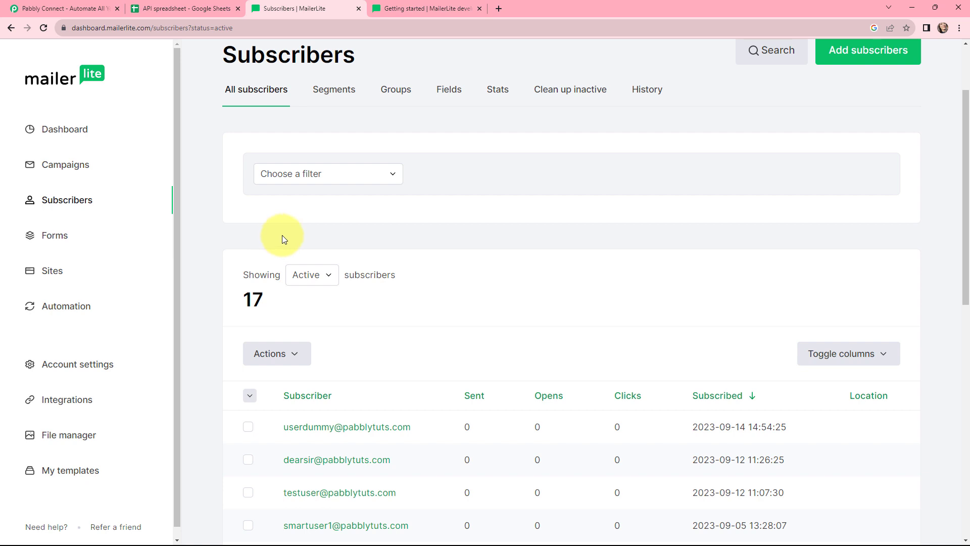
pyautogui.hotkey('ctrl', '1')
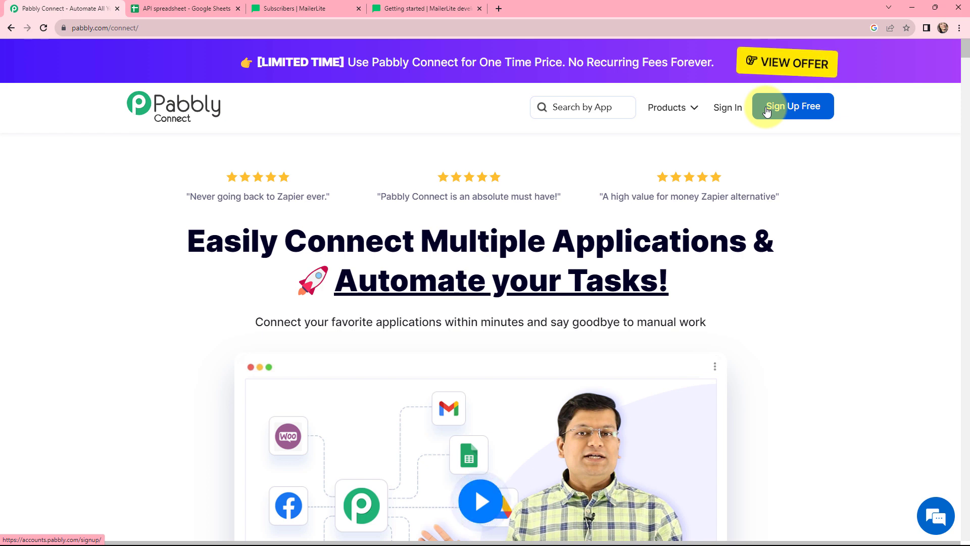
# Sign in to Pabbly Connect and create a workflow named "Send Google Sheets Data Using API by Pabbly".
pyautogui.click(731, 110)
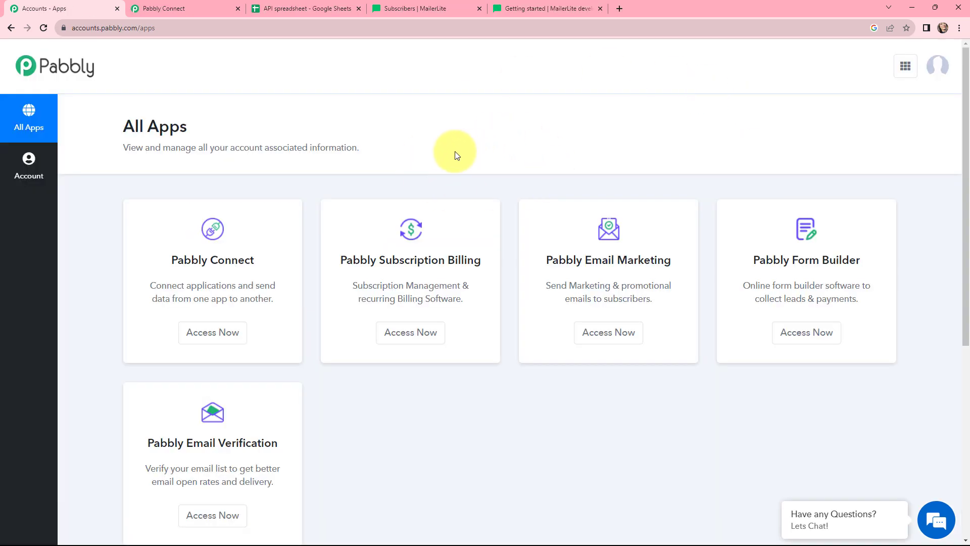
pyautogui.click(197, 329)
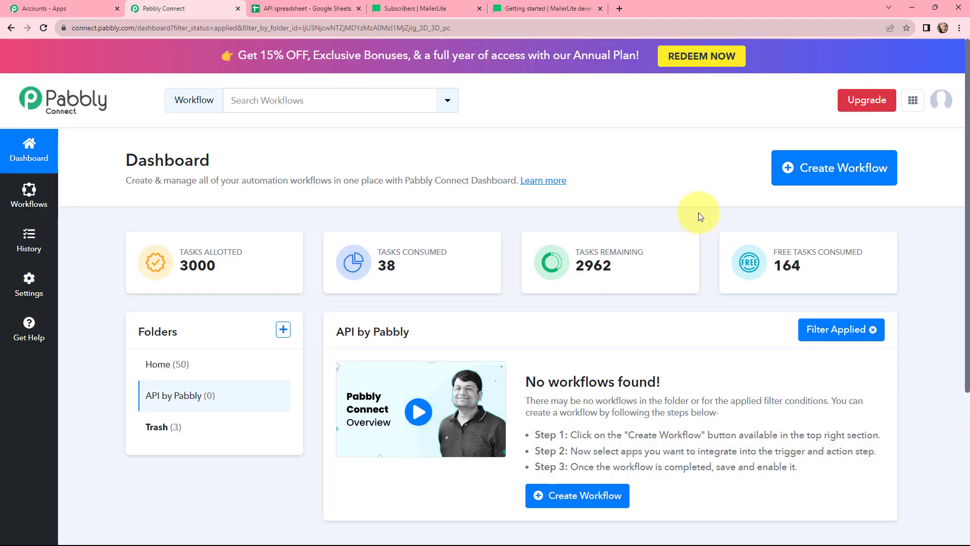
pyautogui.click(818, 183)
pyautogui.click(396, 298)
pyautogui.write('Send Google Sheets Data Using API by Pabbly')
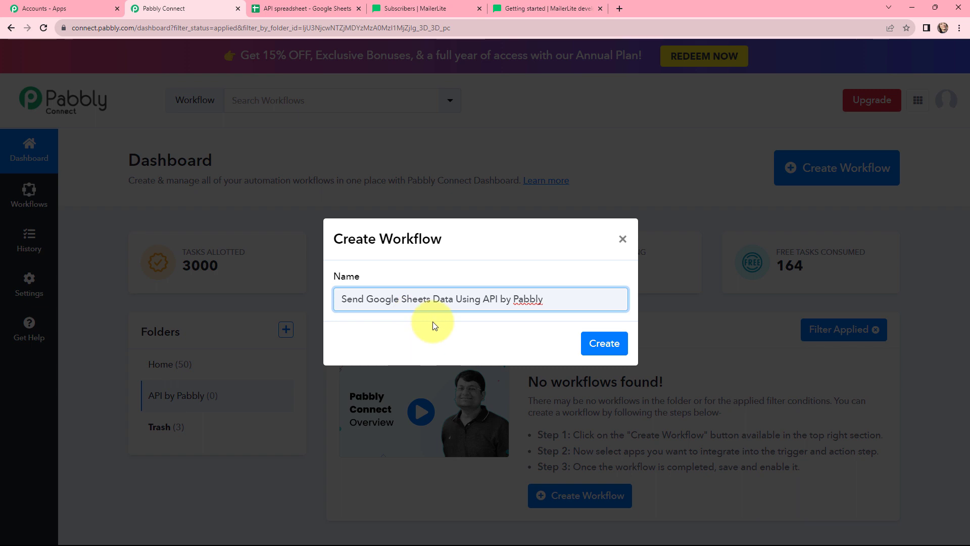
pyautogui.click(606, 343)
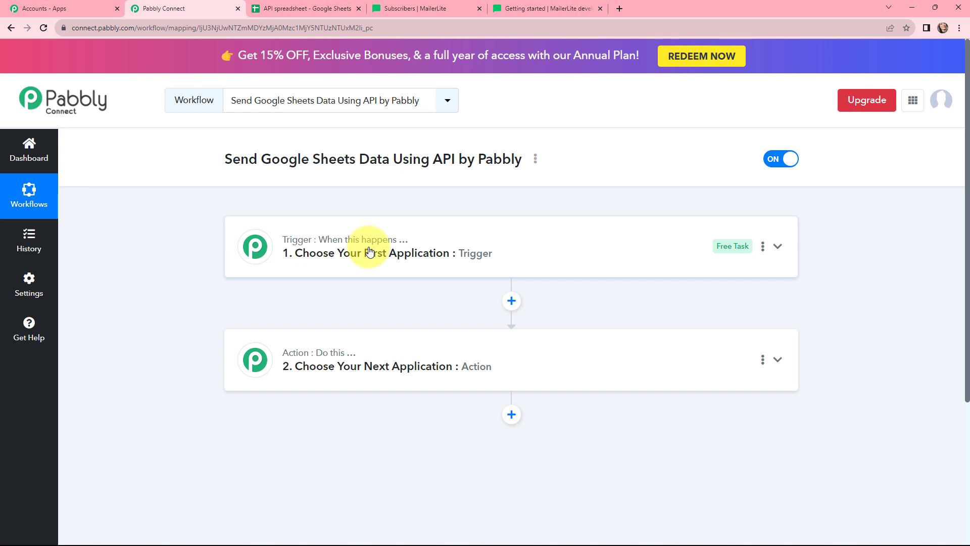
# Set the workflow's trigger application to Google Sheets with the trigger event New or Updated Spreadsheet Row.
pyautogui.moveTo(323, 353)
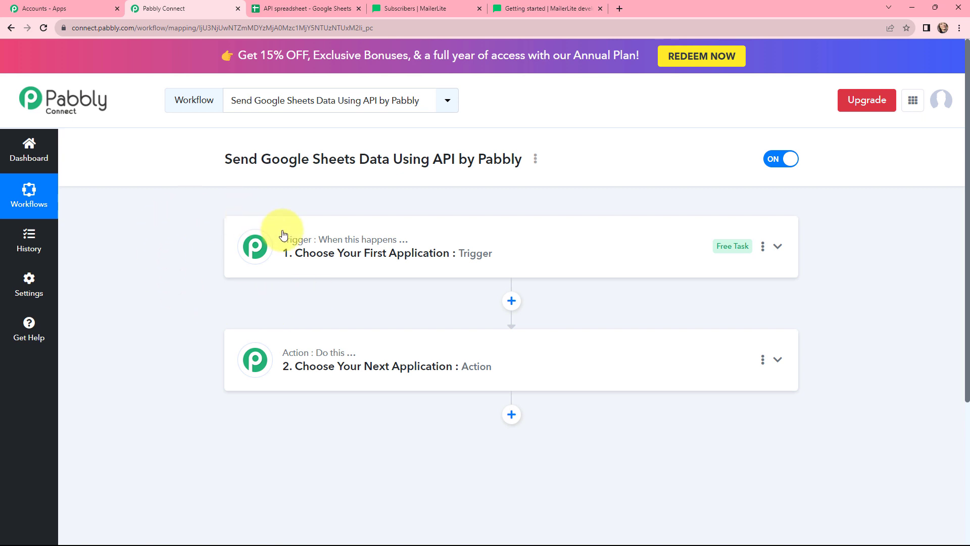
pyautogui.click(367, 257)
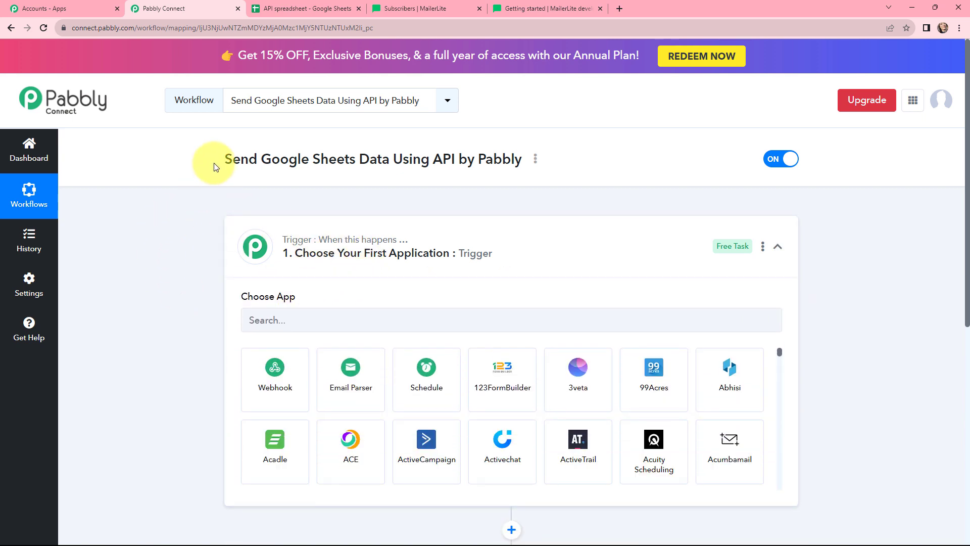
pyautogui.moveTo(226, 159); pyautogui.dragTo(525, 158)
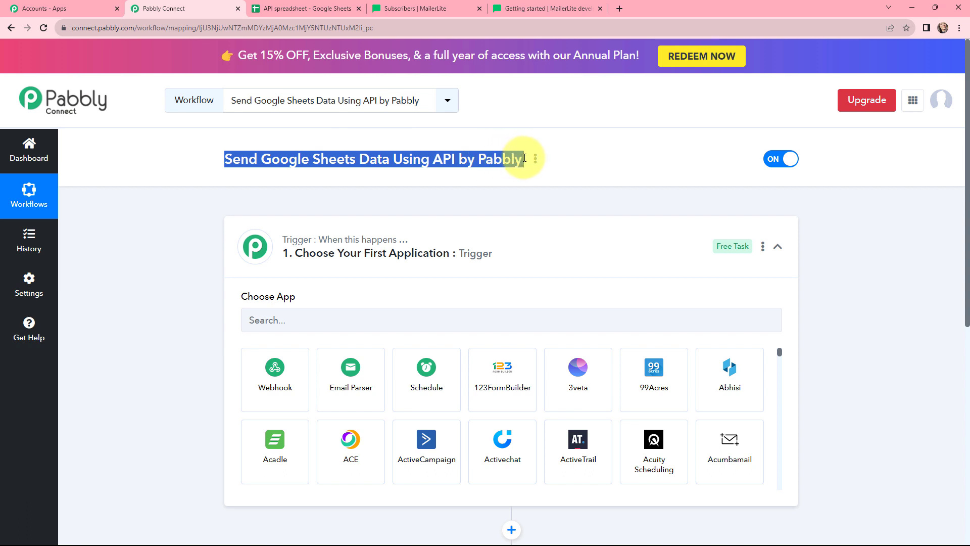
pyautogui.click(298, 318)
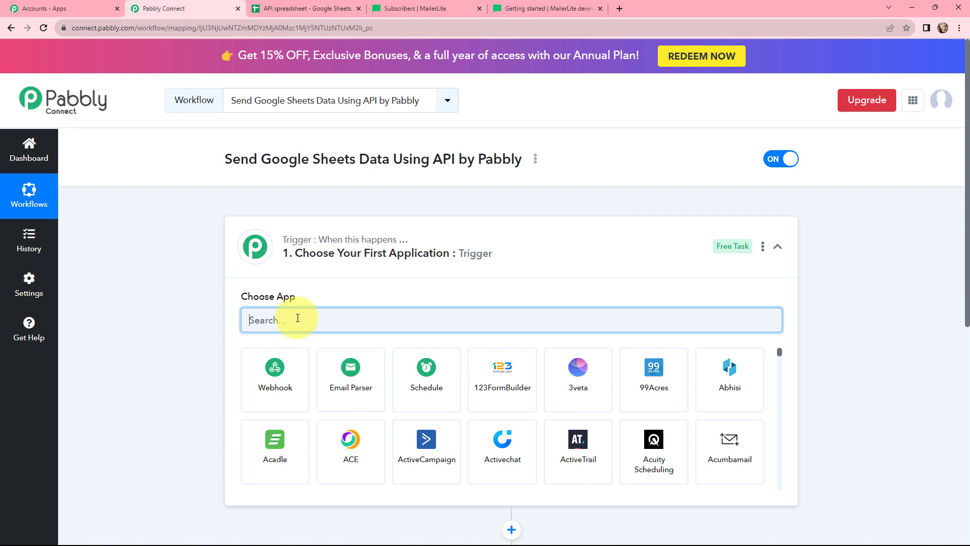
pyautogui.write('goo')
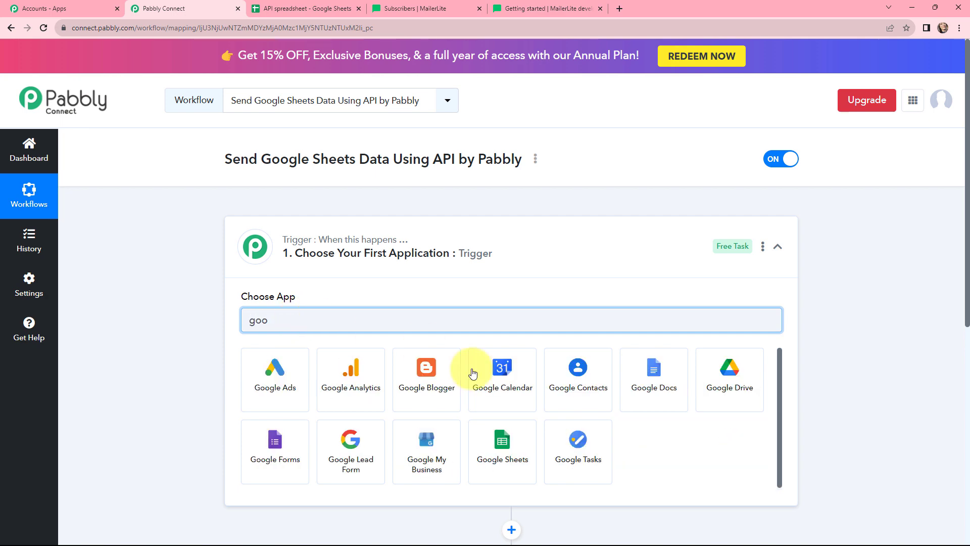
pyautogui.click(502, 443)
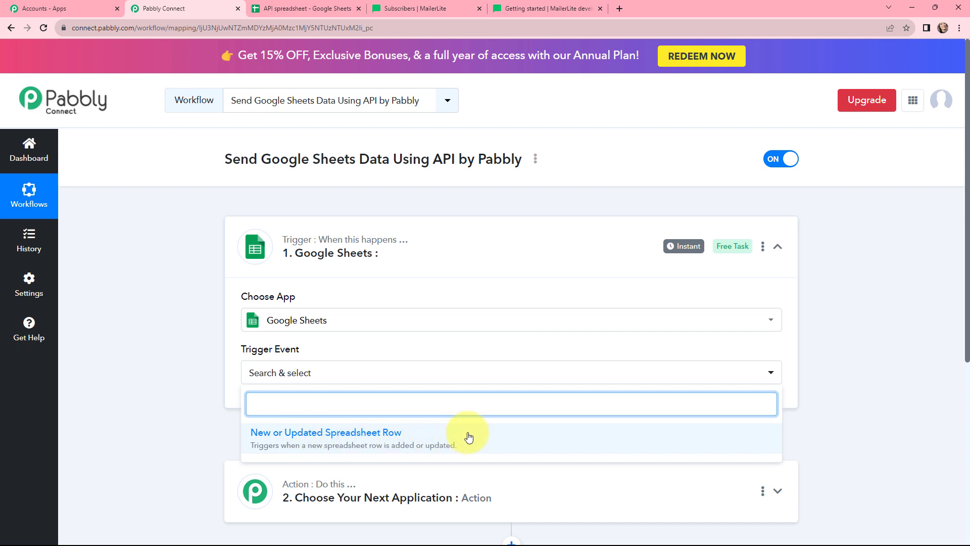
pyautogui.click(281, 435)
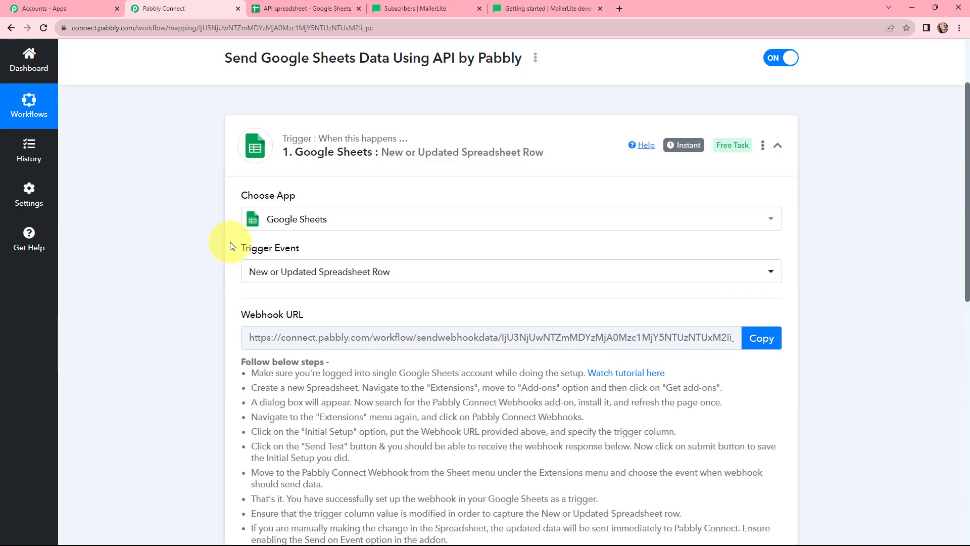
# Review the Google Sheets trigger's webhook URL and the setup instructions beneath it.
pyautogui.scroll(-2, 232, 246)
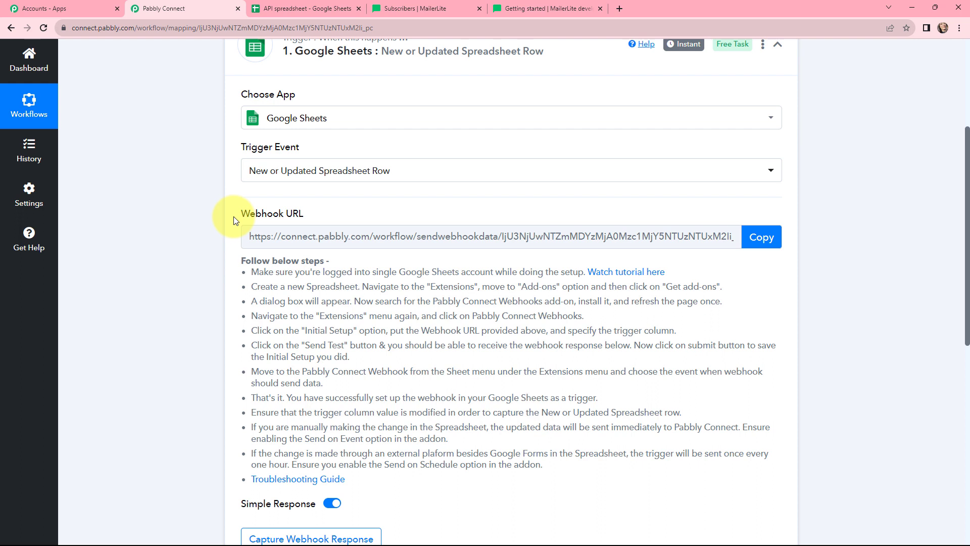
pyautogui.moveTo(235, 214); pyautogui.dragTo(307, 217)
pyautogui.moveTo(223, 256); pyautogui.dragTo(507, 376)
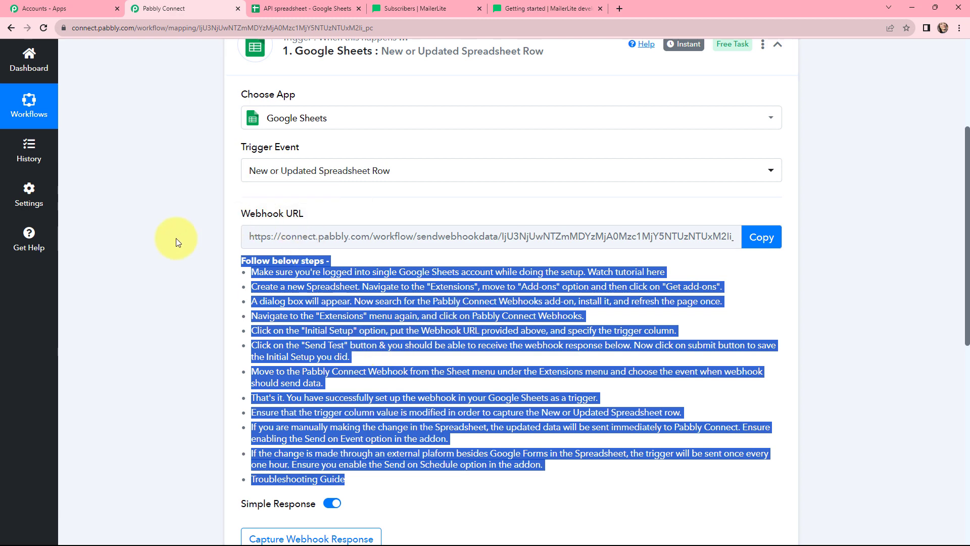
pyautogui.click(185, 219)
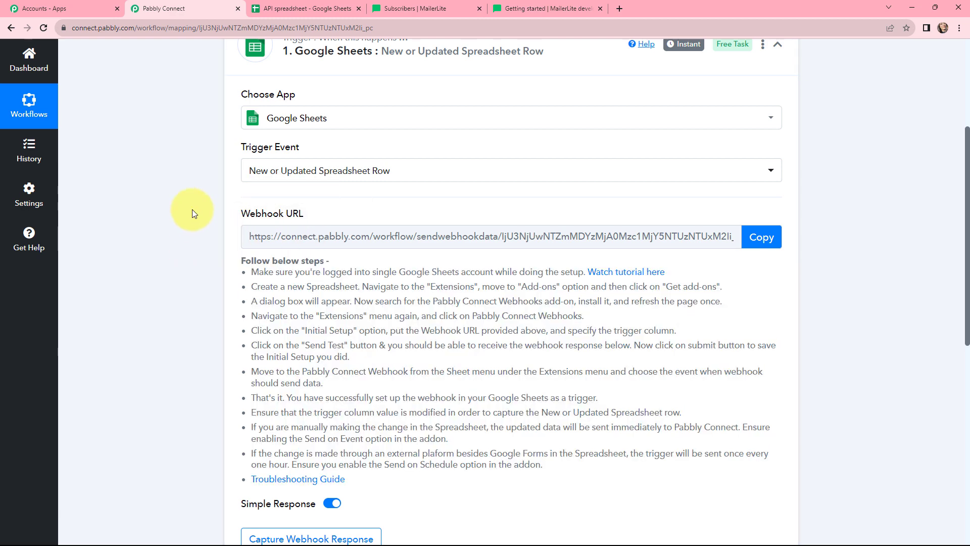
# Switch to the API spreadsheet in Google Sheets and look up the Pabbly Connect Webhooks add-on in the Google Workspace Marketplace.
pyautogui.click(279, 9)
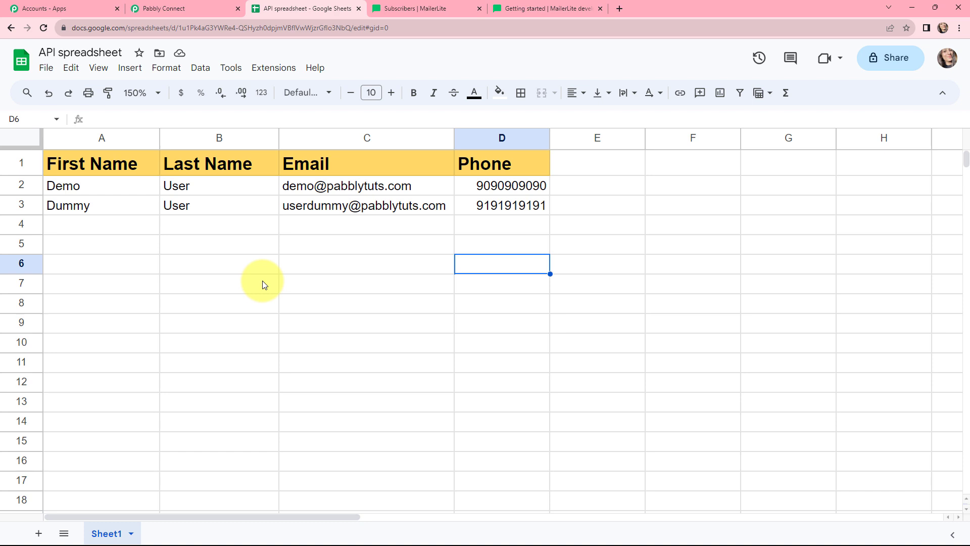
pyautogui.click(271, 70)
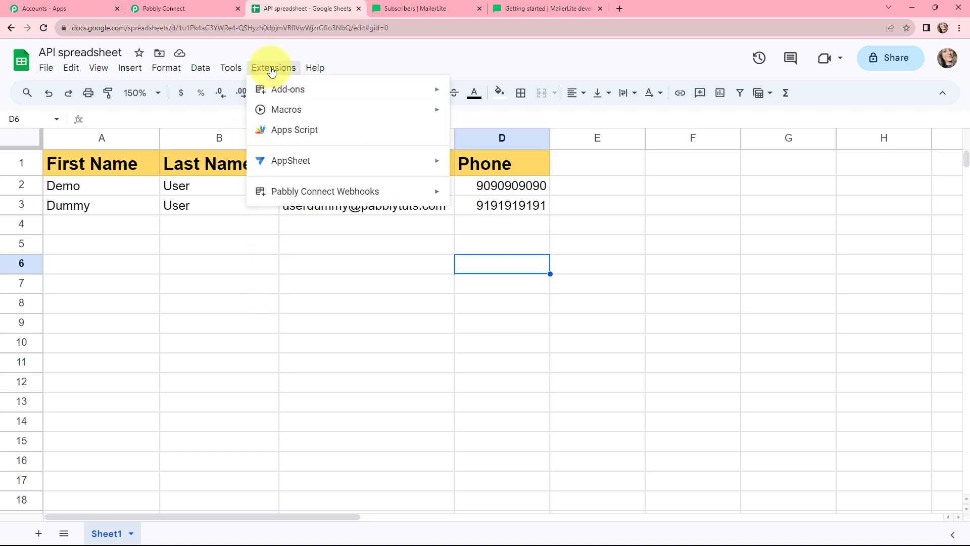
pyautogui.moveTo(266, 191)
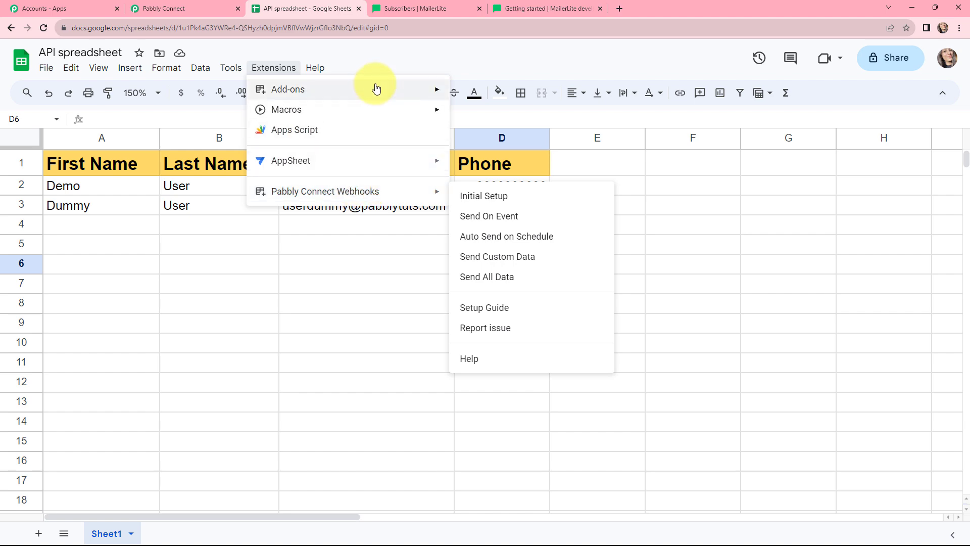
pyautogui.moveTo(386, 86)
pyautogui.click(503, 92)
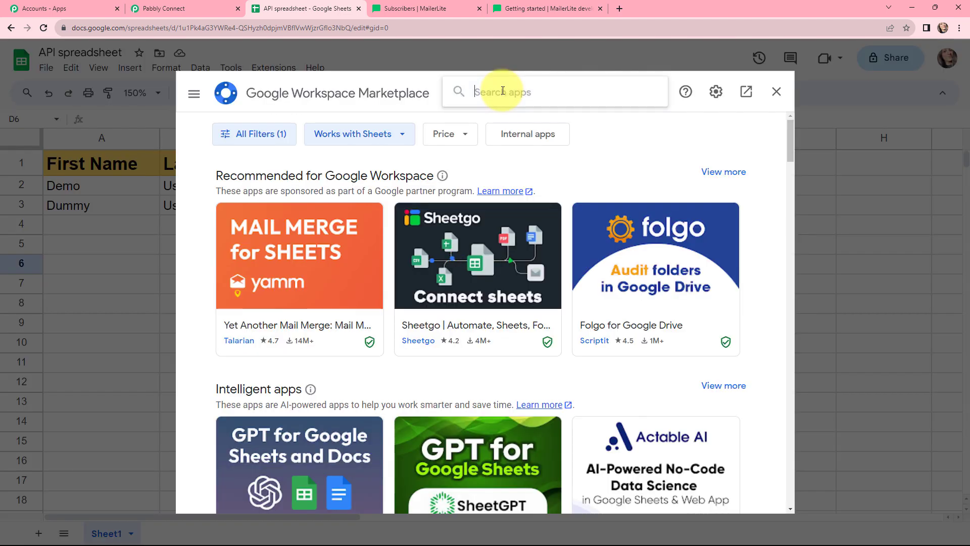
pyautogui.click(501, 92)
pyautogui.write('pabb')
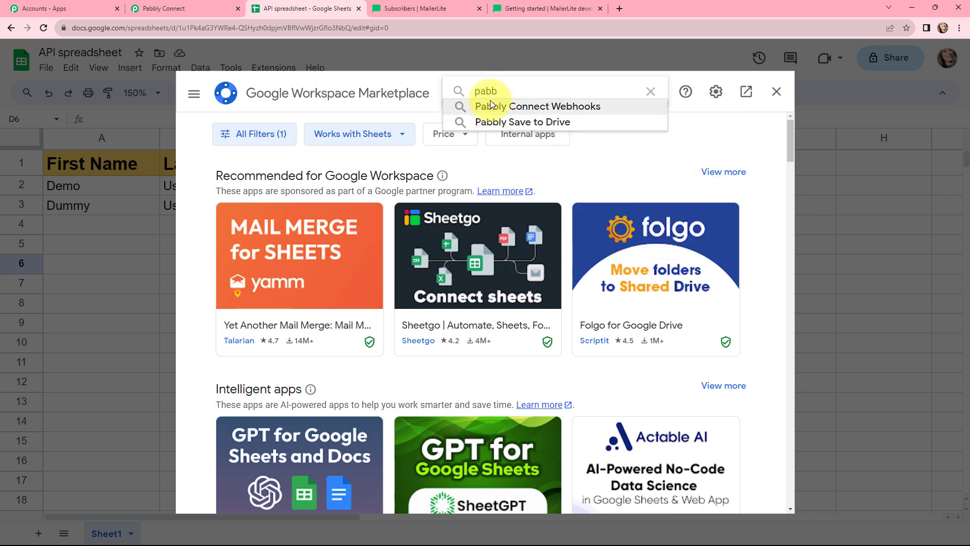
pyautogui.click(490, 105)
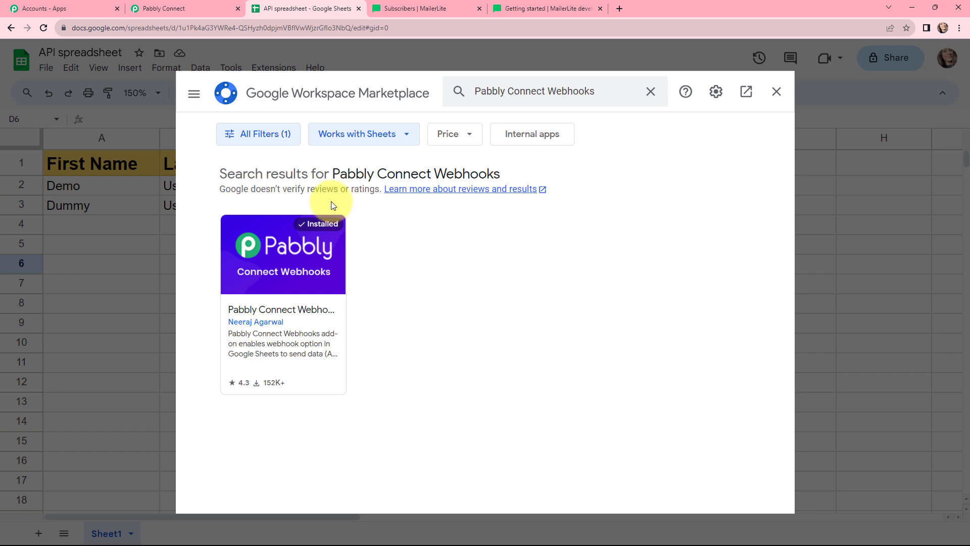
pyautogui.click(777, 92)
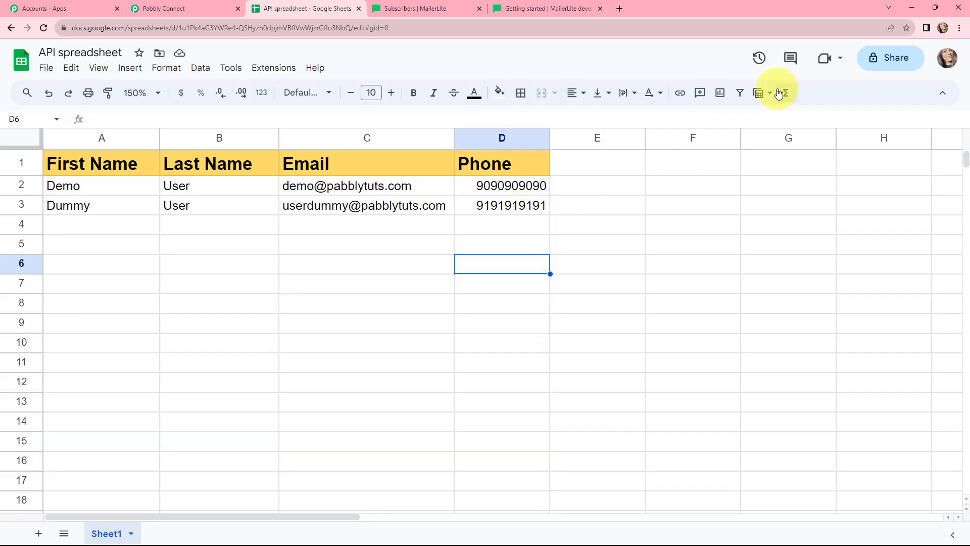
# Open the Initial Setup of the Pabbly Connect Webhooks add-on and check its selected sheet and webhook URL field.
pyautogui.click(266, 70)
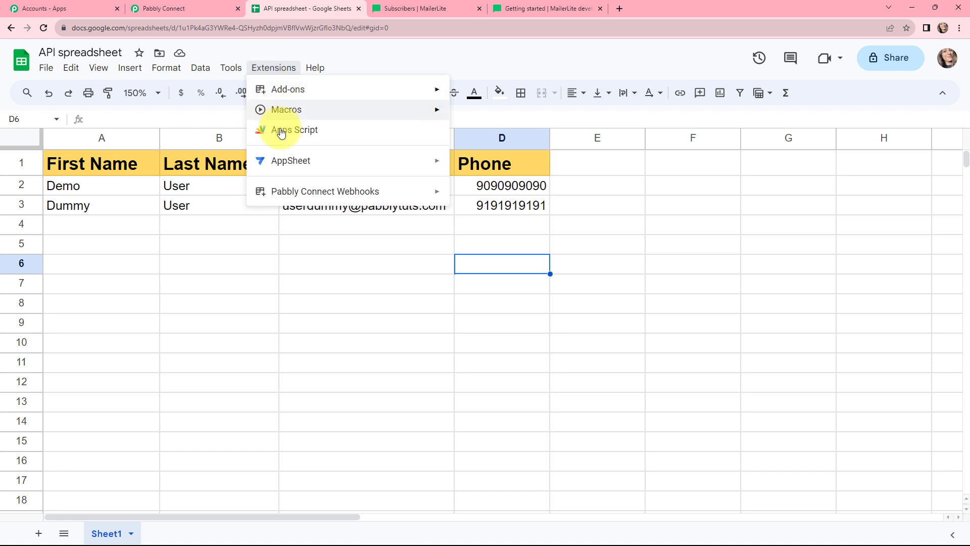
pyautogui.moveTo(340, 190)
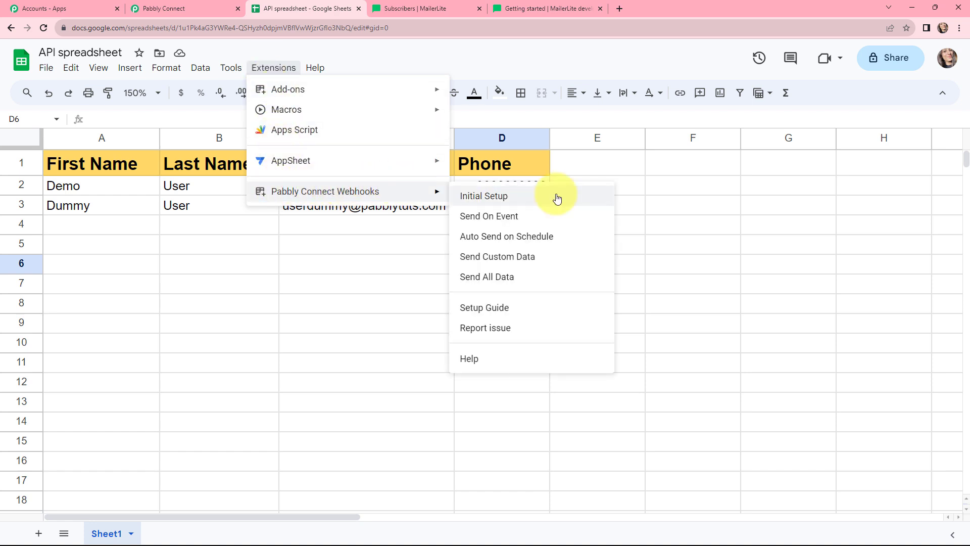
pyautogui.click(492, 196)
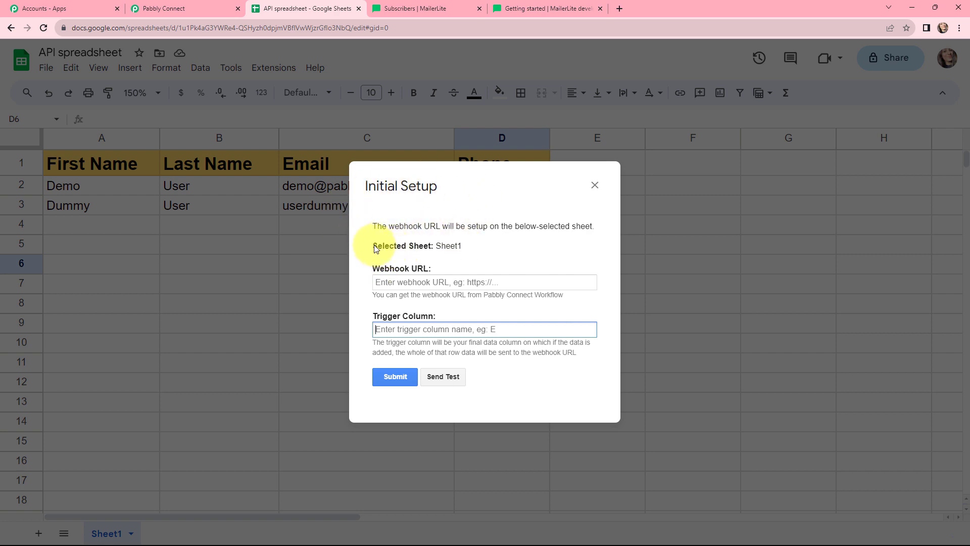
pyautogui.moveTo(374, 248); pyautogui.dragTo(461, 249)
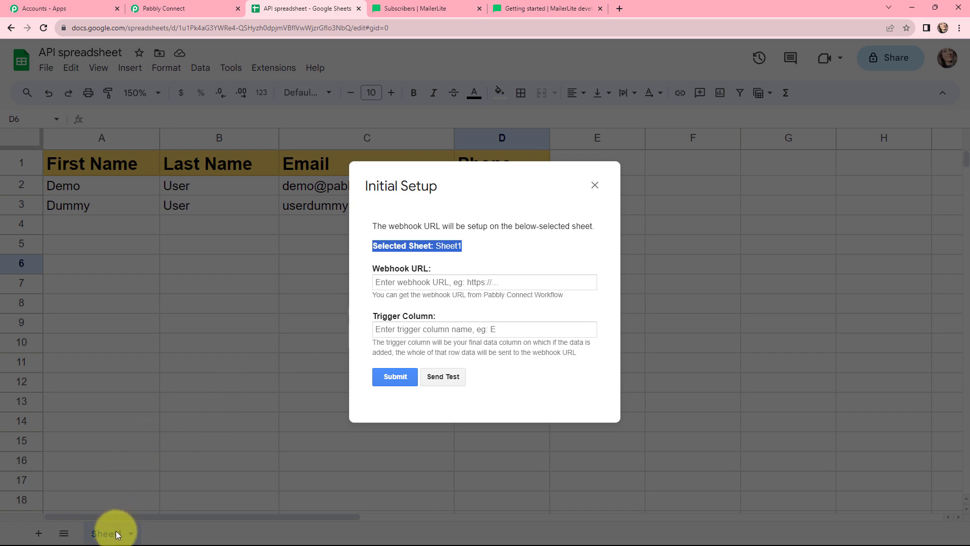
pyautogui.click(439, 270)
pyautogui.moveTo(439, 269); pyautogui.dragTo(374, 267)
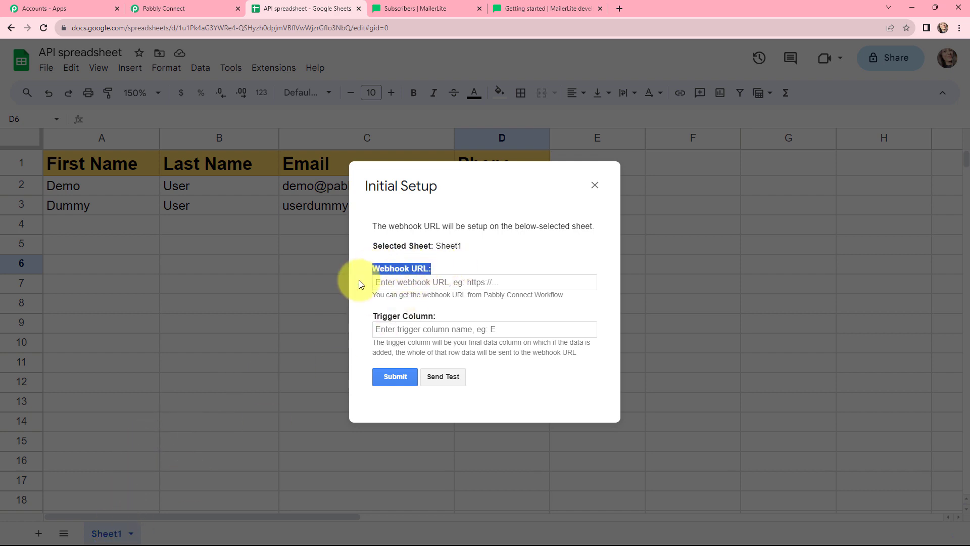
# Copy the trigger's webhook URL from the Pabbly Connect workflow and paste it as the Webhook URL in the spreadsheet's Initial Setup.
pyautogui.click(177, 7)
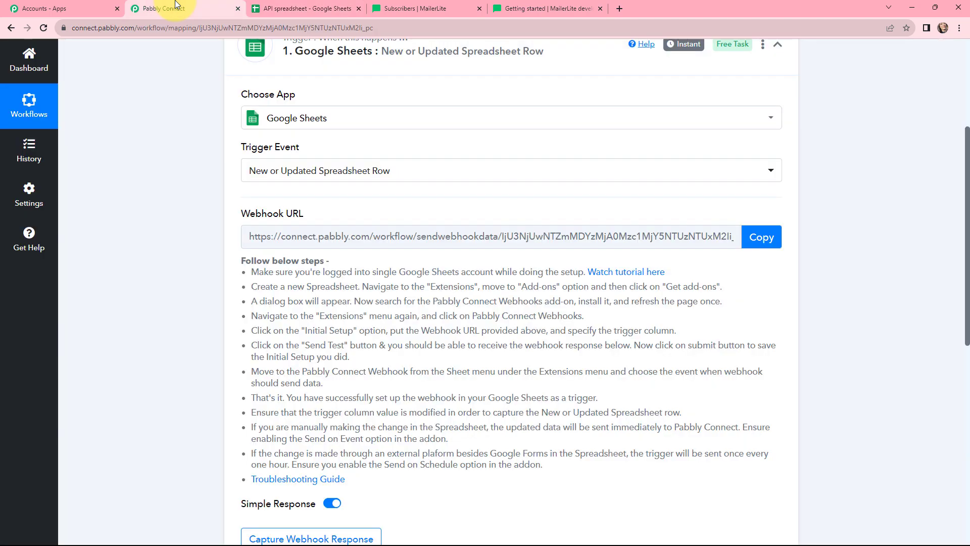
pyautogui.click(759, 237)
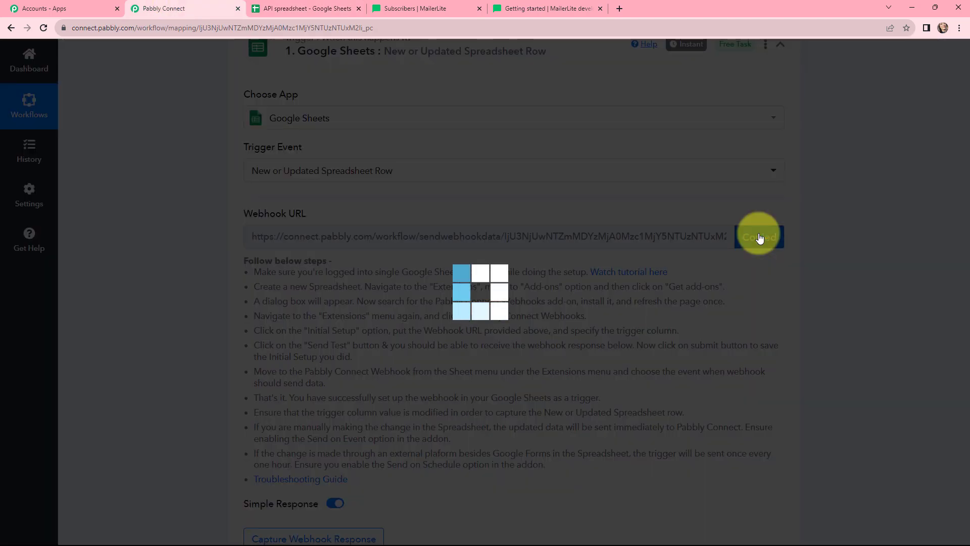
pyautogui.click(283, 8)
pyautogui.click(379, 281)
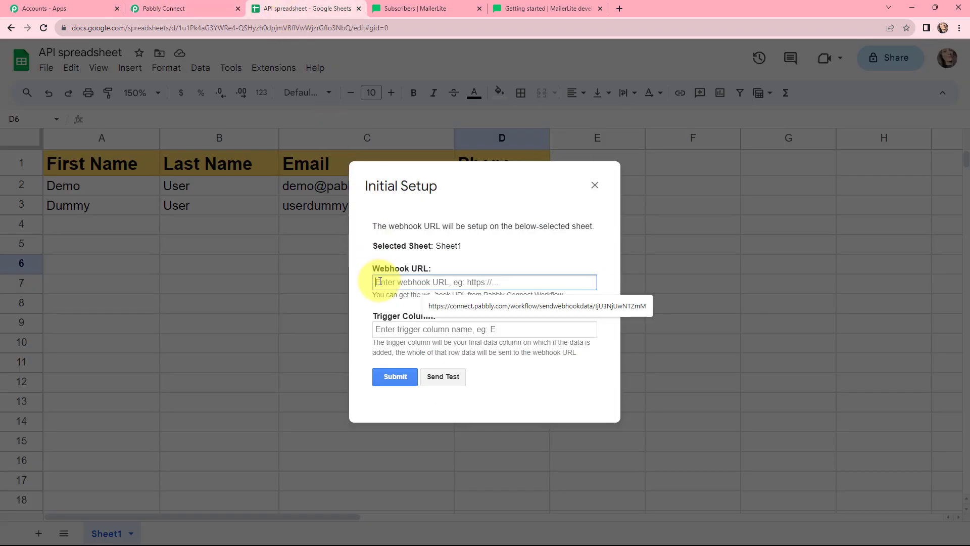
pyautogui.hotkey('ctrl', 'v')
pyautogui.click(482, 254)
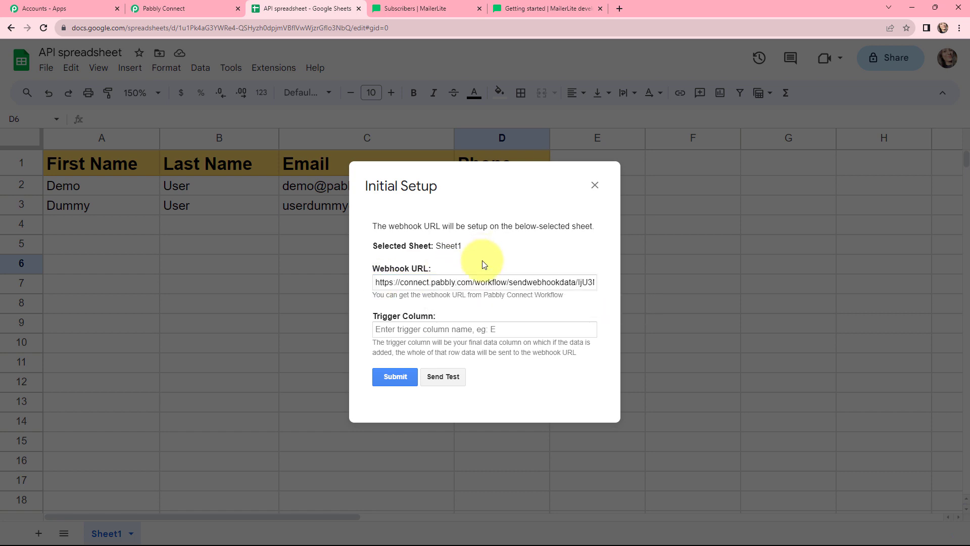
pyautogui.moveTo(443, 316); pyautogui.dragTo(382, 317)
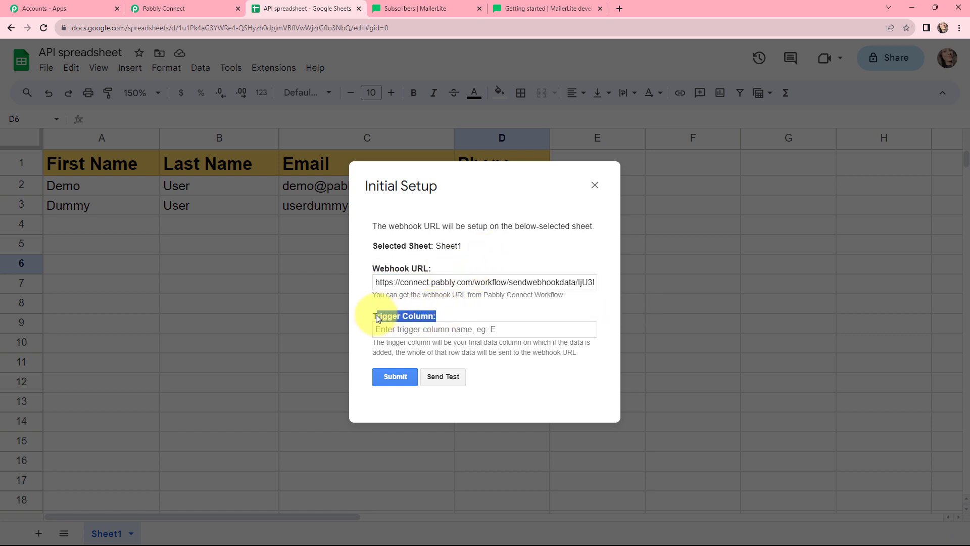
pyautogui.click(365, 316)
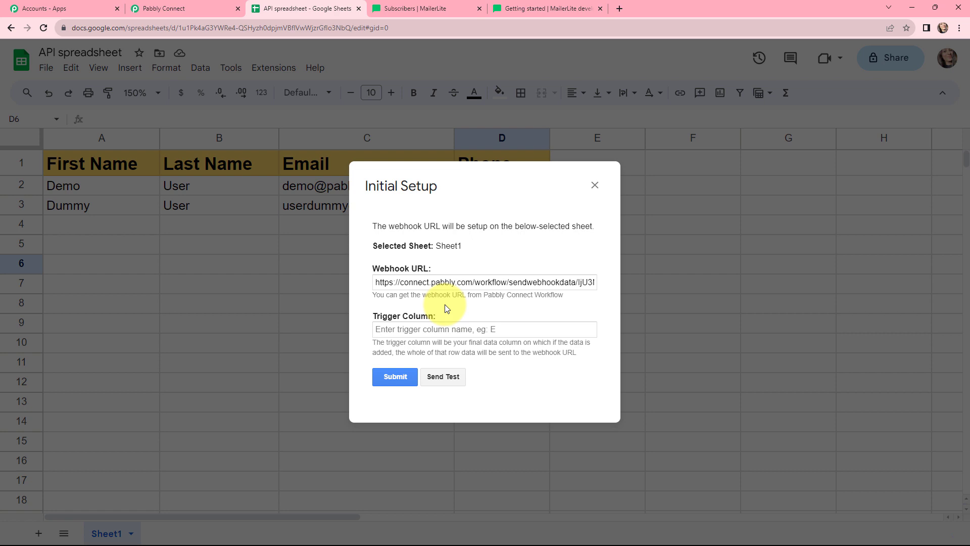
# Set the Trigger Column to D in the Initial Setup, submit the configuration and close the dialog.
pyautogui.click(482, 329)
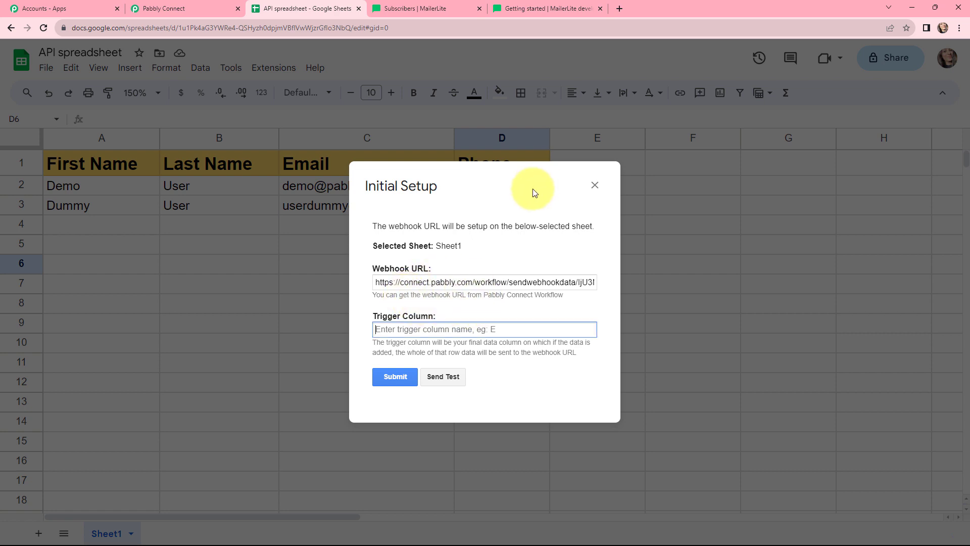
pyautogui.write('D')
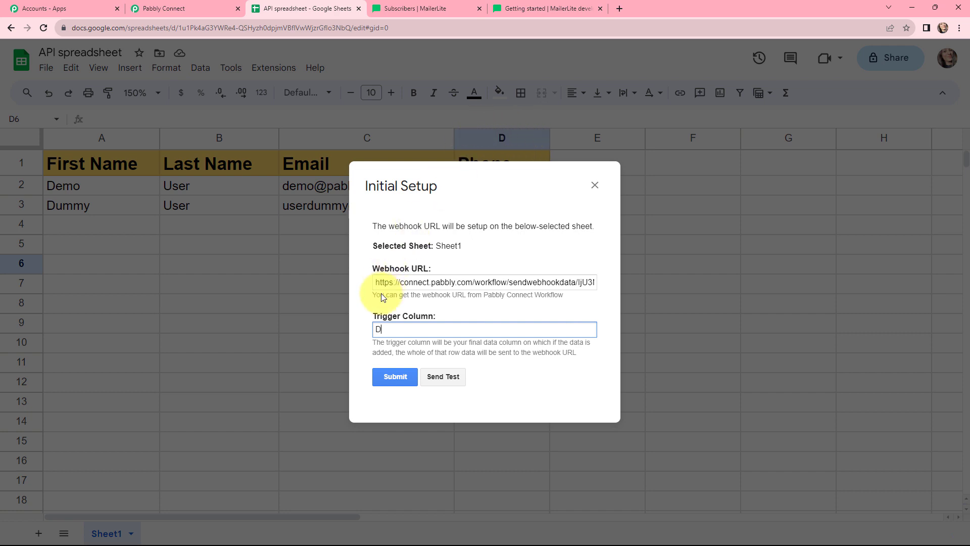
pyautogui.click(407, 323)
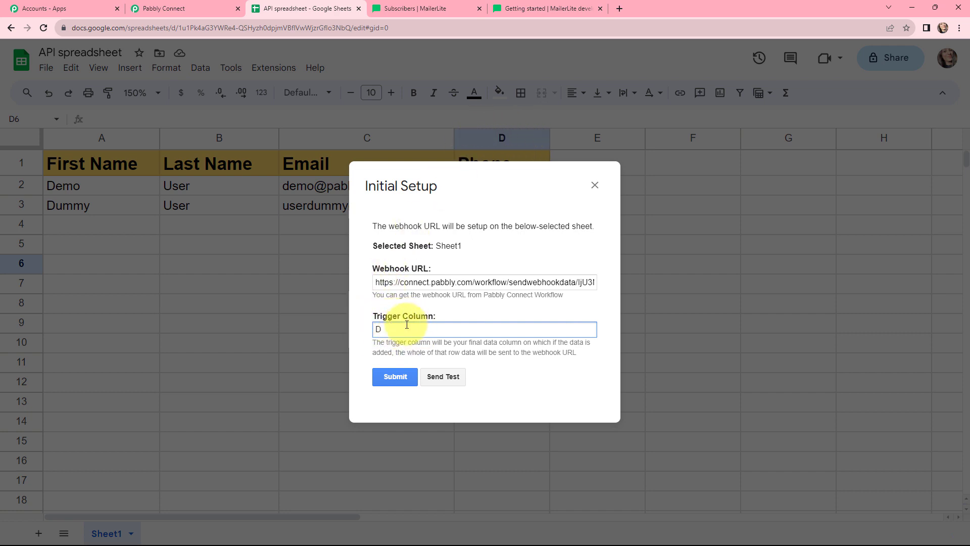
pyautogui.click(408, 377)
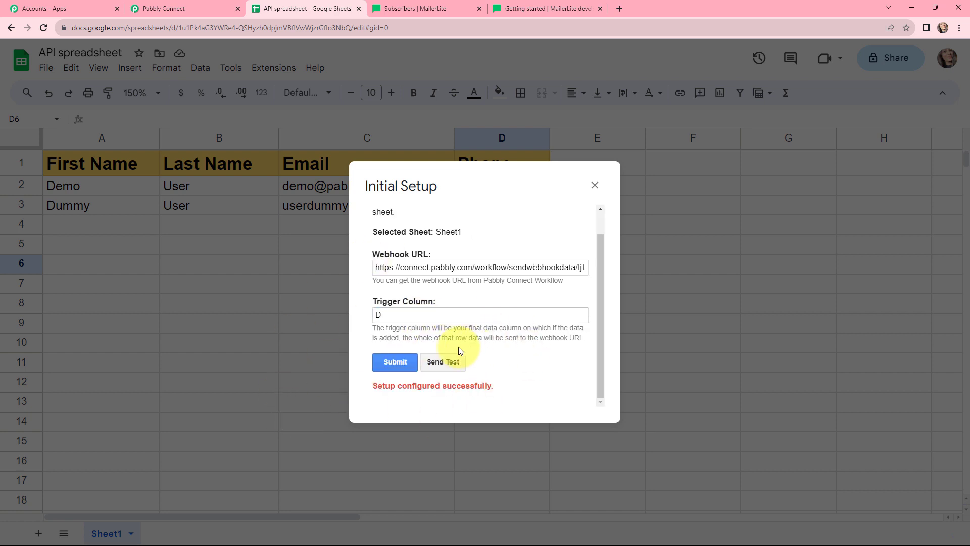
pyautogui.click(596, 185)
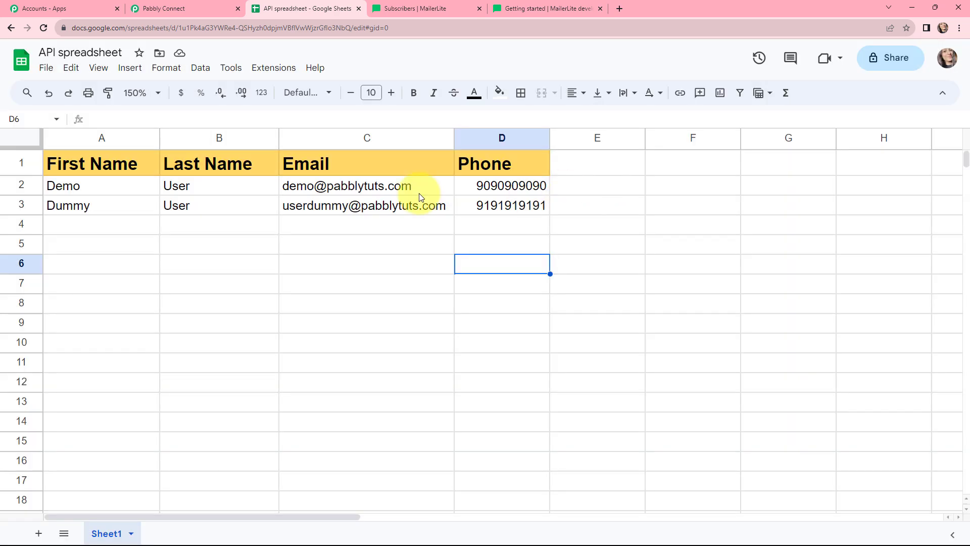
# Reload the API spreadsheet and enable Send On Event for the Pabbly Connect Webhooks add-on.
pyautogui.click(42, 27)
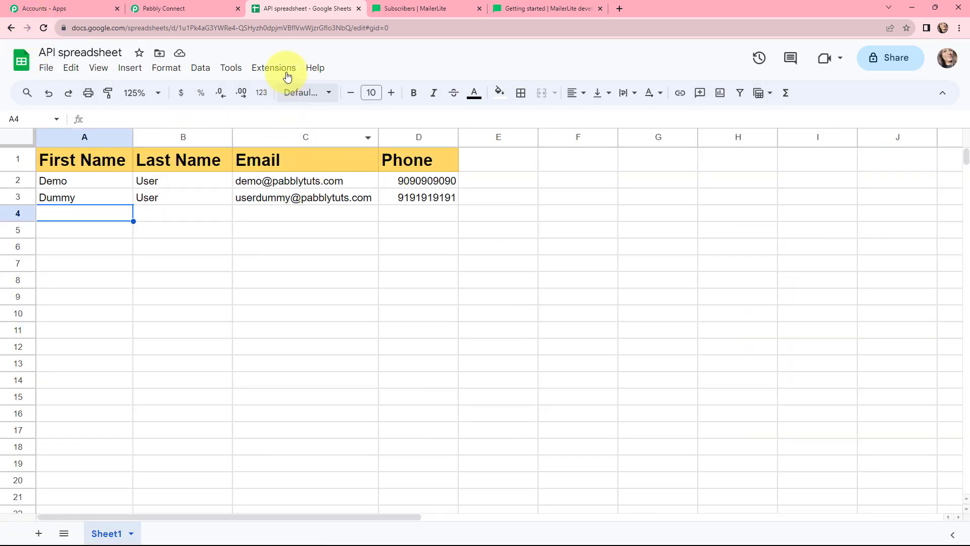
pyautogui.click(281, 71)
pyautogui.moveTo(346, 190)
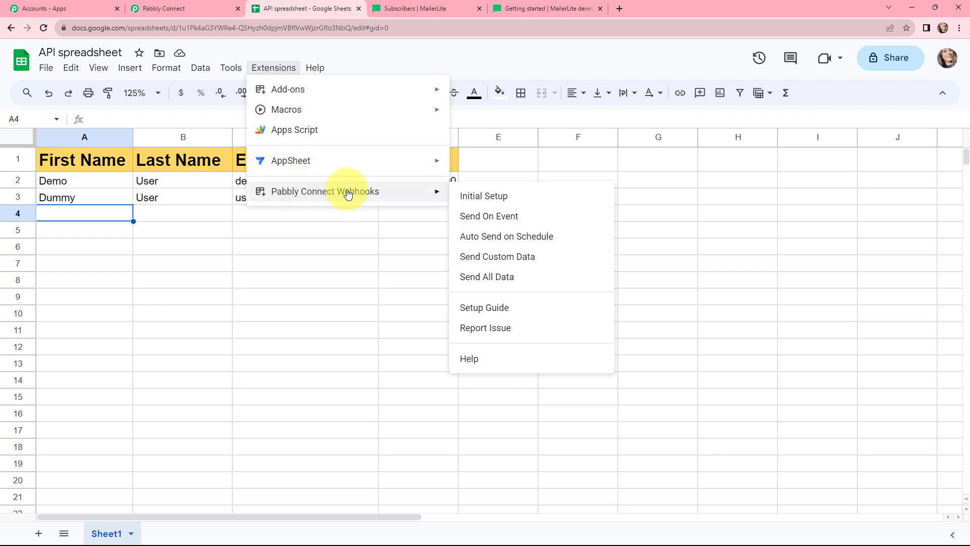
pyautogui.click(474, 218)
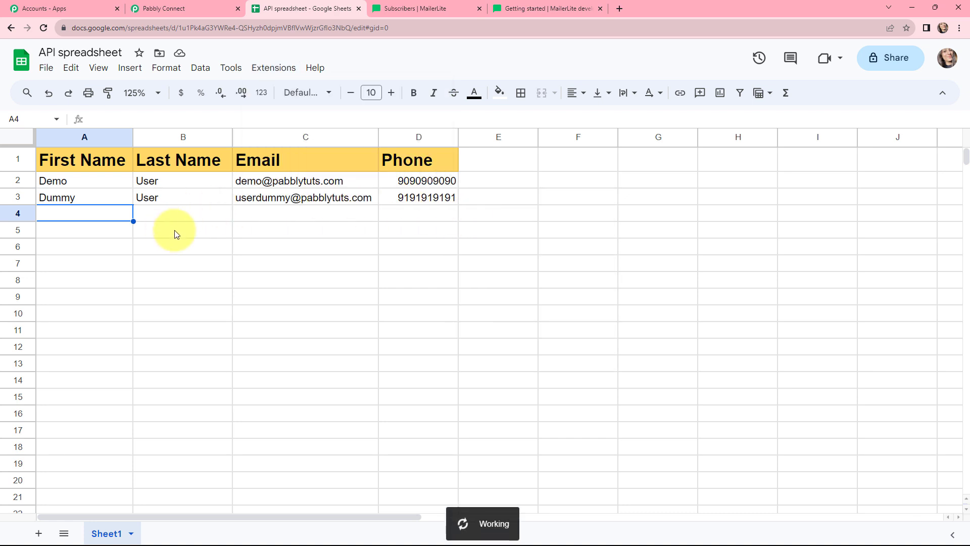
# Fill row 4 of the spreadsheet with a test contact's first name, last name, email and phone number.
pyautogui.doubleClick(97, 220)
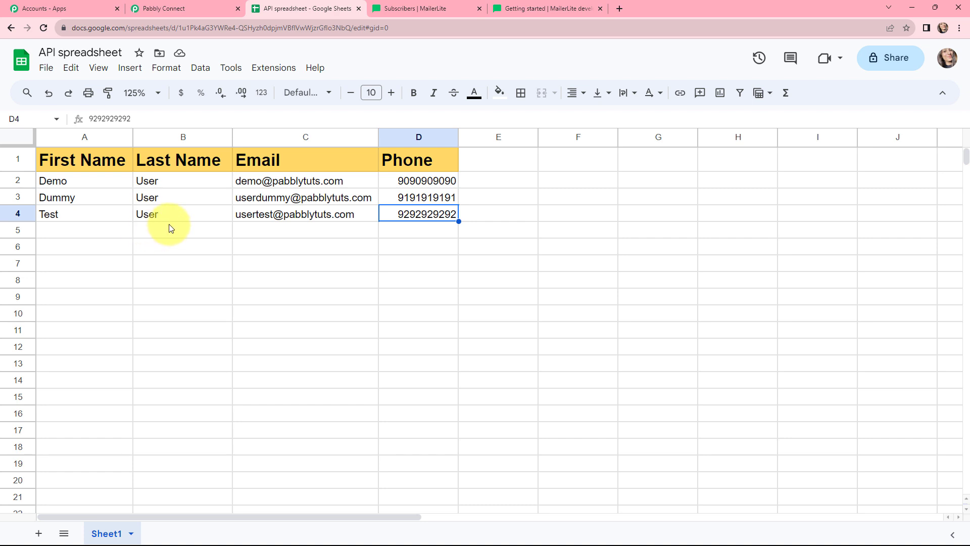
pyautogui.moveTo(243, 221)
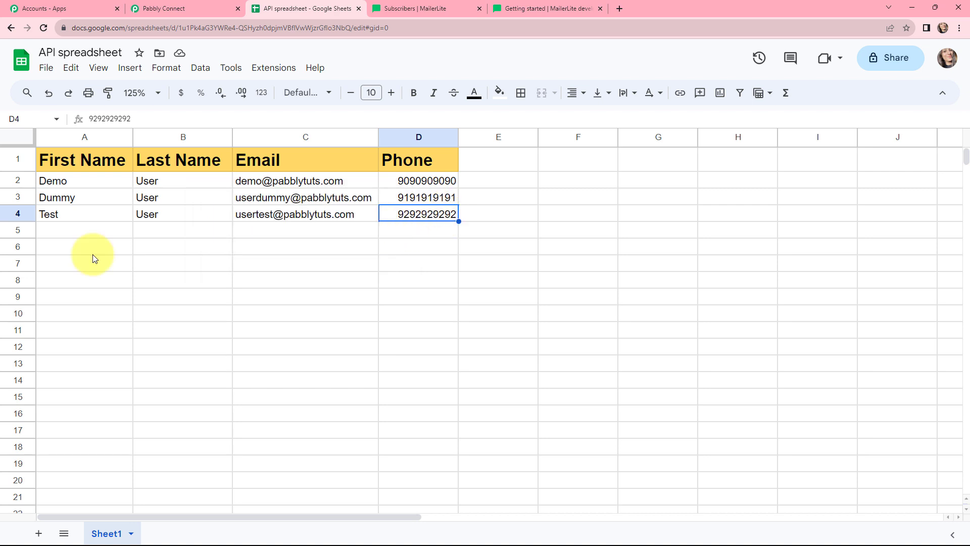
# Switch to the Pabbly Connect workflow and check the trigger's received response fields against the new spreadsheet row.
pyautogui.click(167, 7)
pyautogui.scroll(-9, 530, 238)
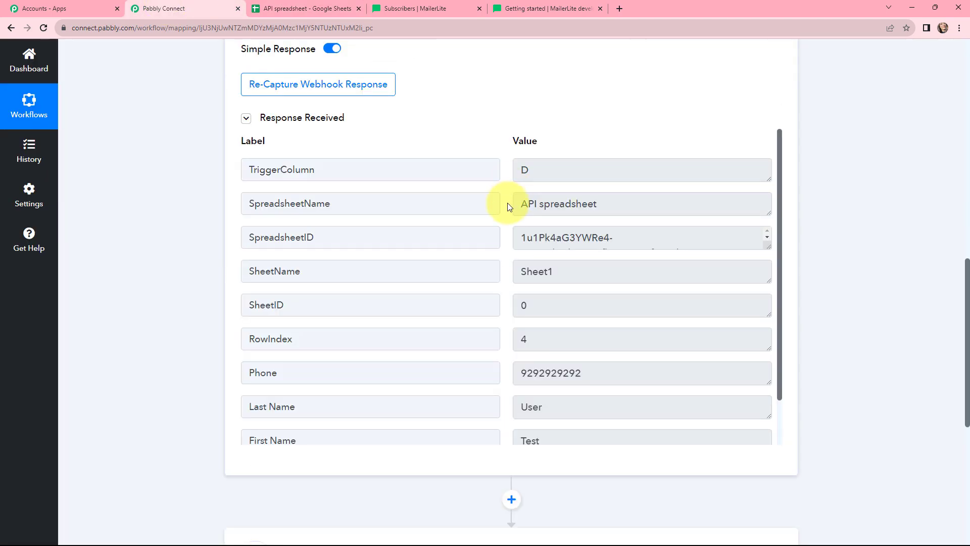
pyautogui.click(543, 170)
pyautogui.moveTo(549, 169); pyautogui.dragTo(515, 170)
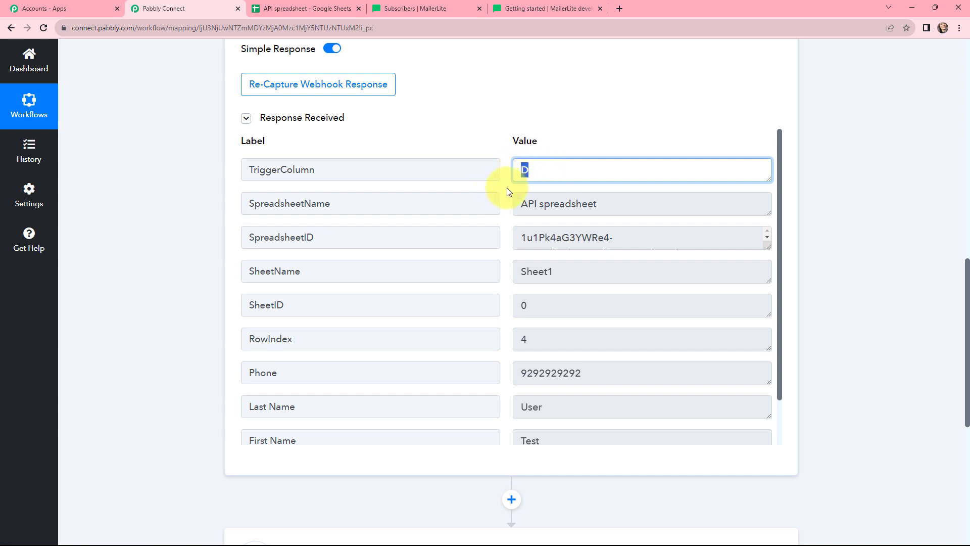
pyautogui.click(507, 190)
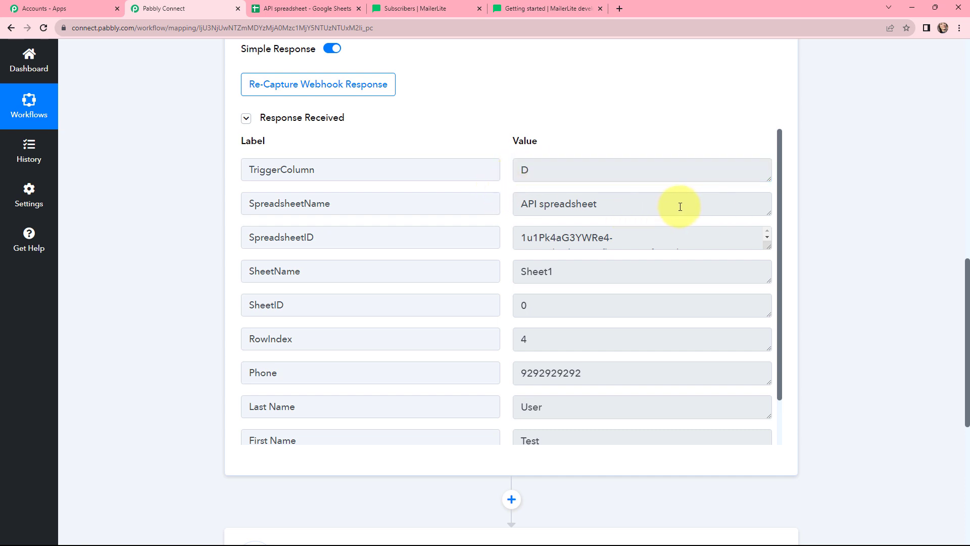
pyautogui.moveTo(680, 205); pyautogui.dragTo(500, 275)
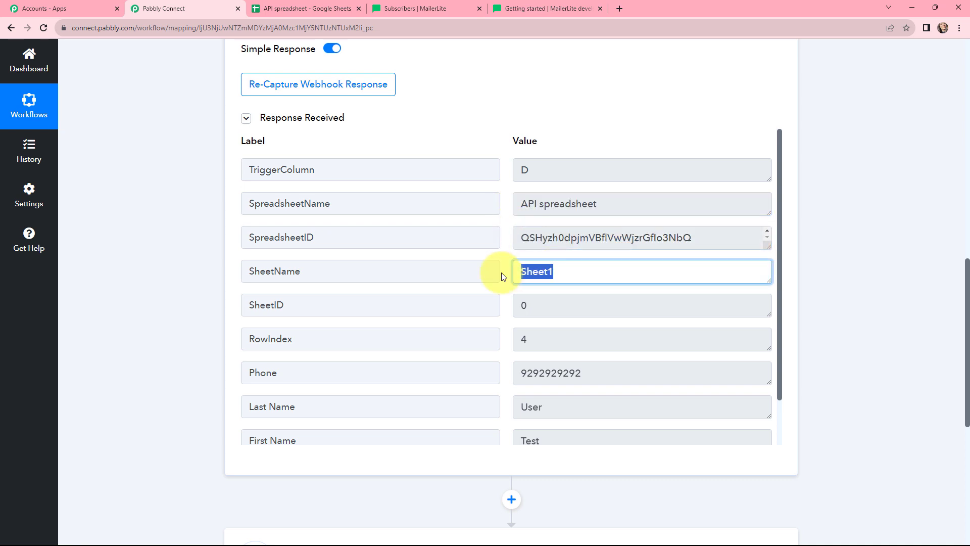
pyautogui.click(727, 256)
pyautogui.scroll(-1, 622, 319)
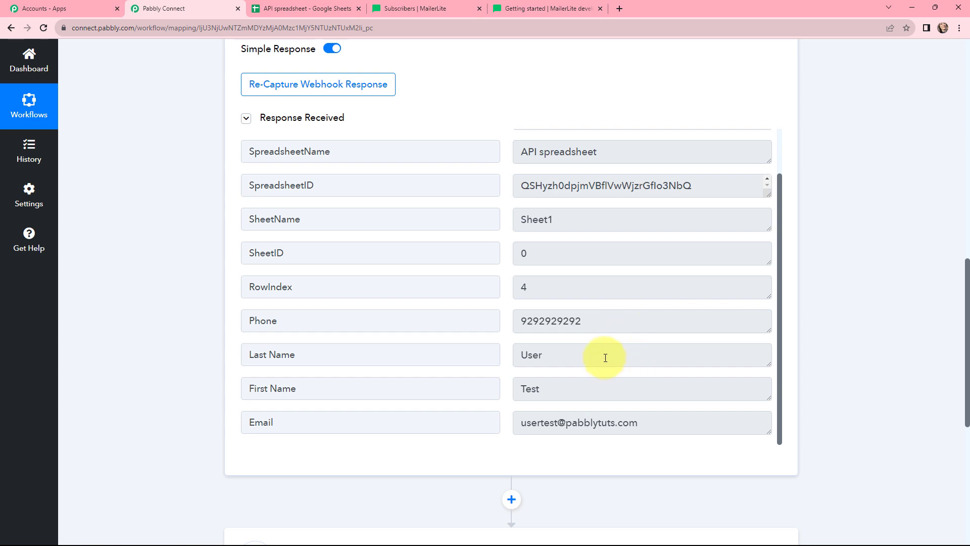
pyautogui.moveTo(606, 356); pyautogui.dragTo(493, 363)
pyautogui.moveTo(586, 385); pyautogui.dragTo(515, 389)
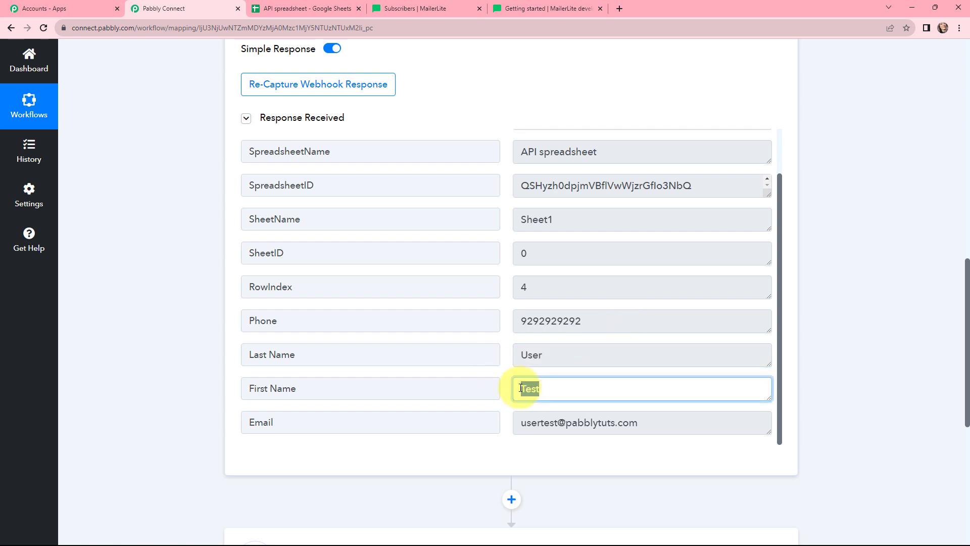
pyautogui.moveTo(662, 422); pyautogui.dragTo(508, 436)
pyautogui.click(586, 448)
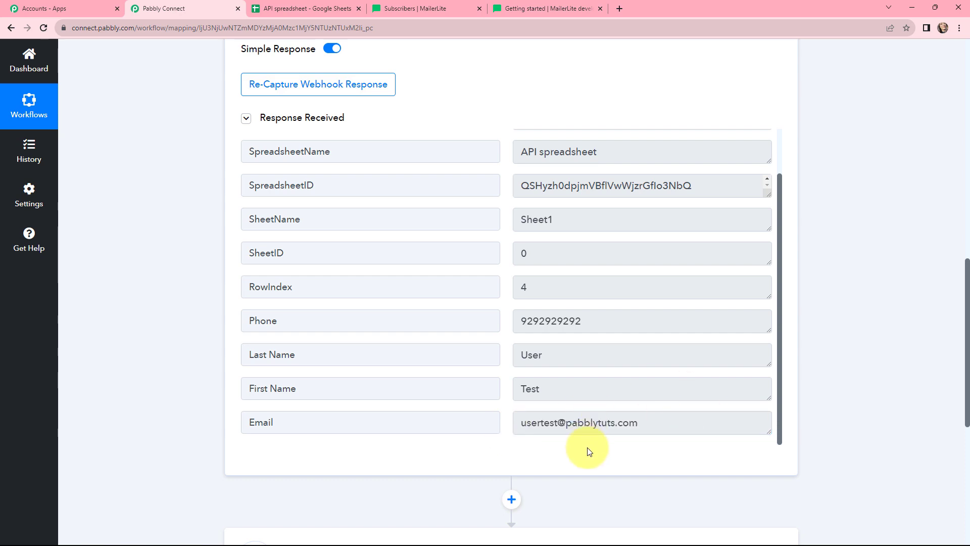
pyautogui.scroll(10, 821, 344)
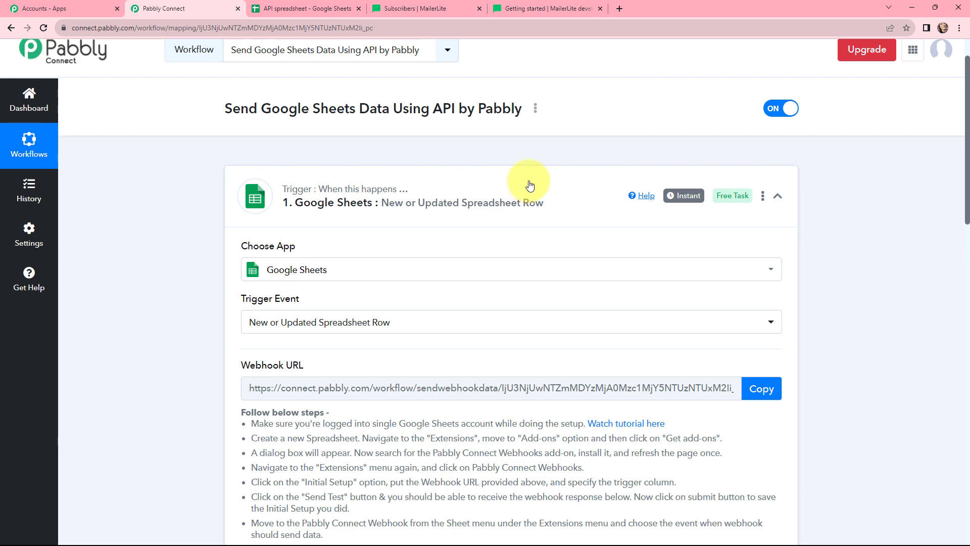
pyautogui.click(308, 9)
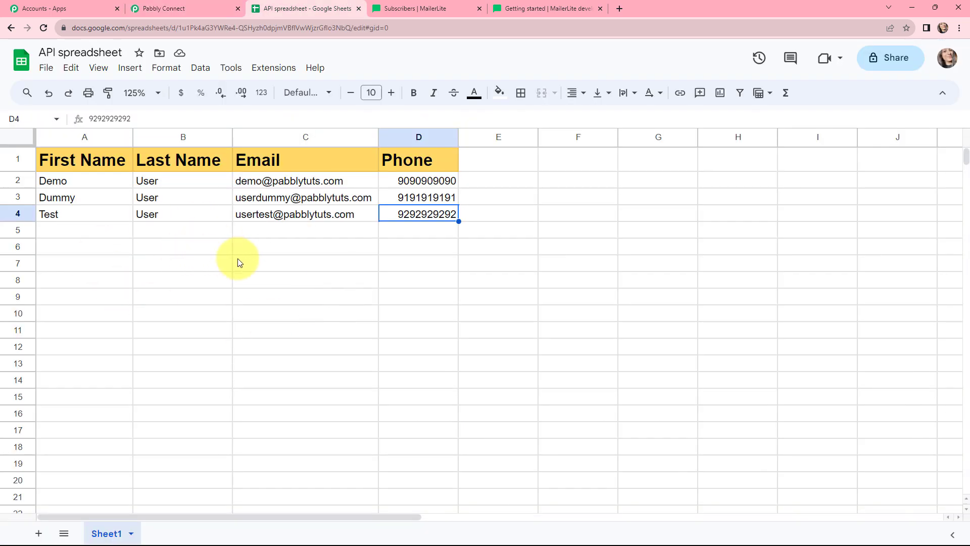
pyautogui.click(163, 9)
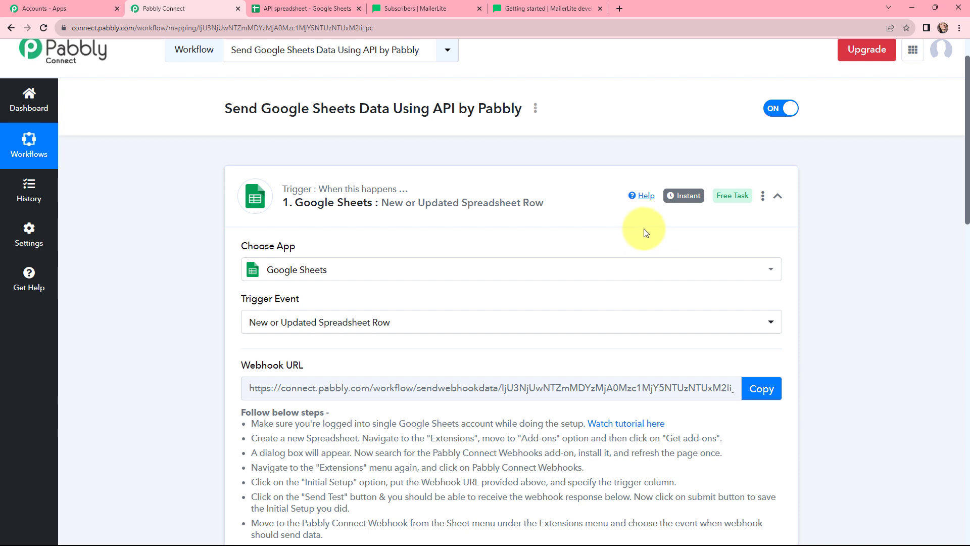
pyautogui.moveTo(688, 201)
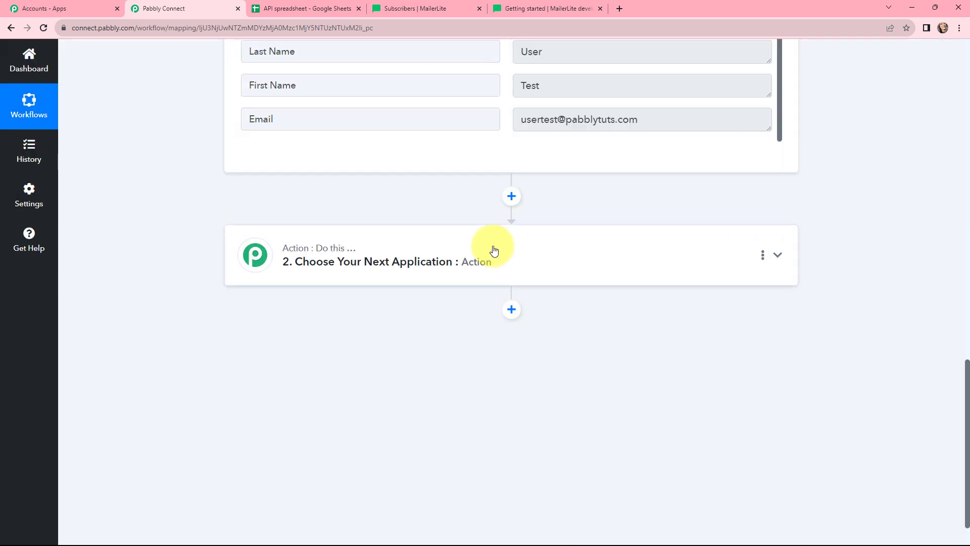
# Open the workflow's second step and choose API by Pabbly as the action app.
pyautogui.click(494, 250)
pyautogui.scroll(-1, 494, 250)
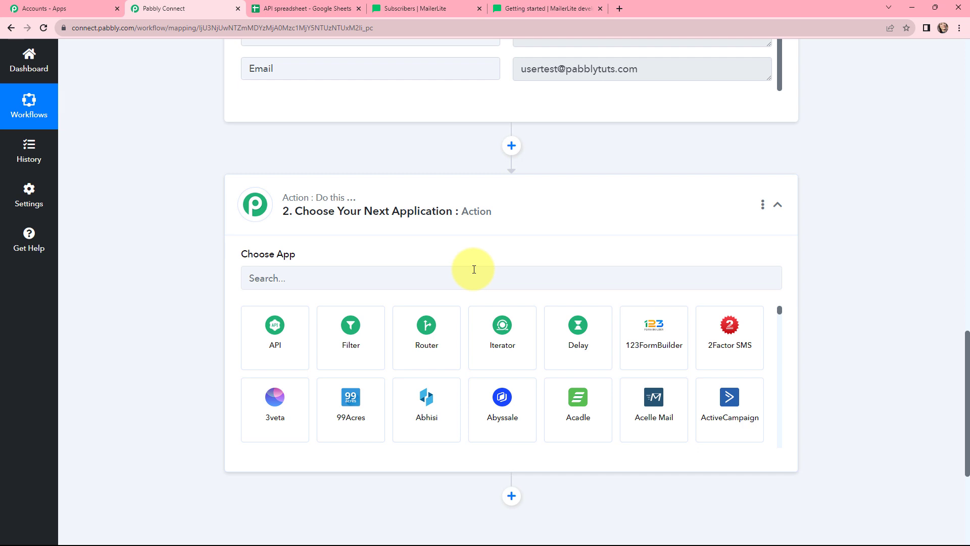
pyautogui.click(282, 328)
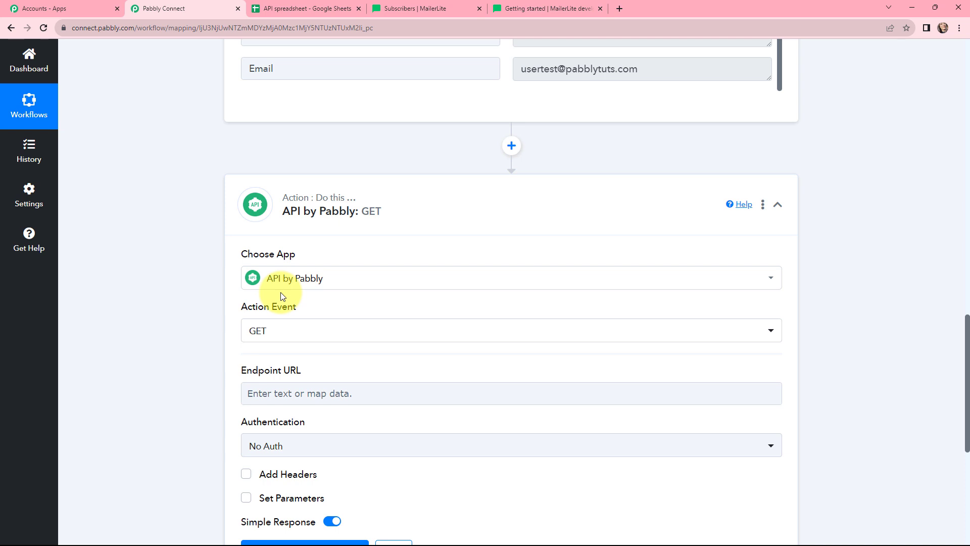
pyautogui.scroll(-2, 253, 162)
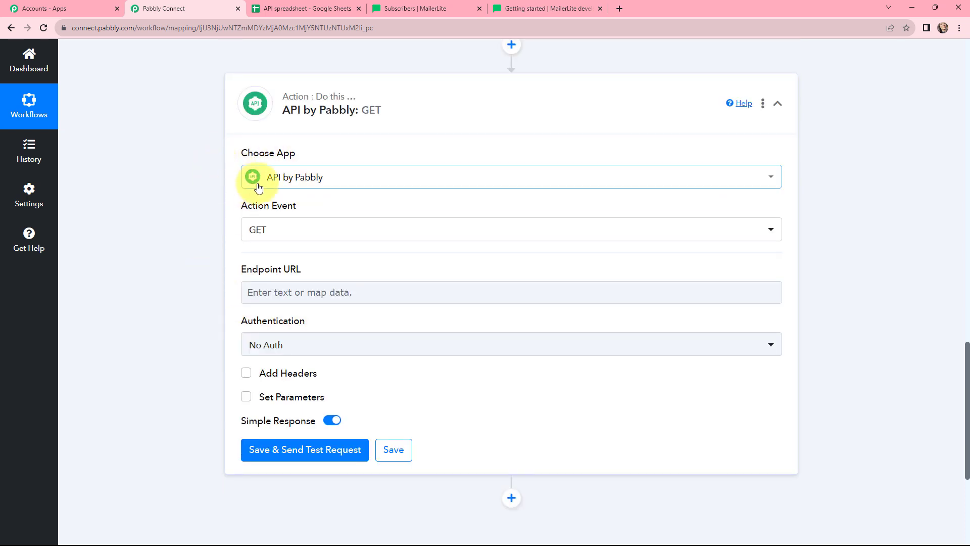
# Set the API by Pabbly action event to POST.
pyautogui.click(297, 232)
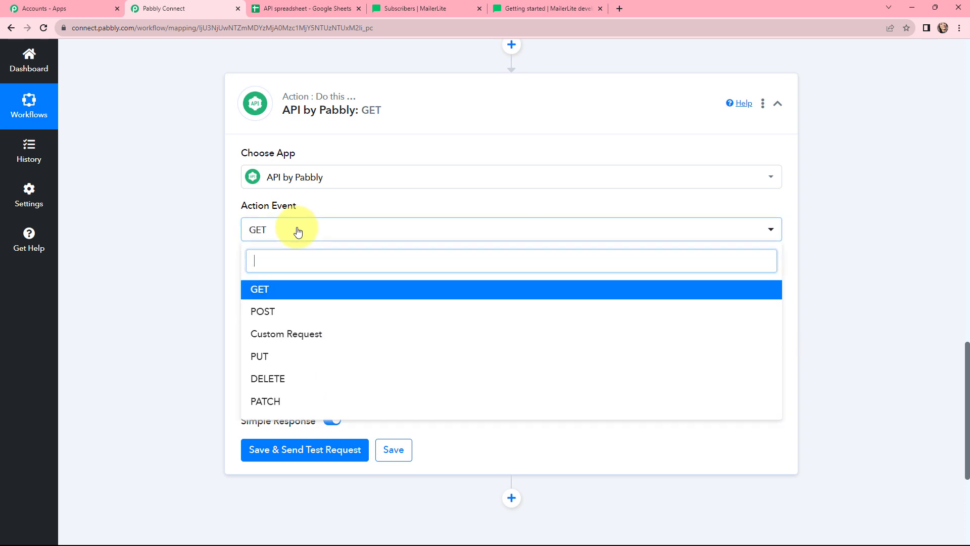
pyautogui.click(268, 311)
pyautogui.press('Up')
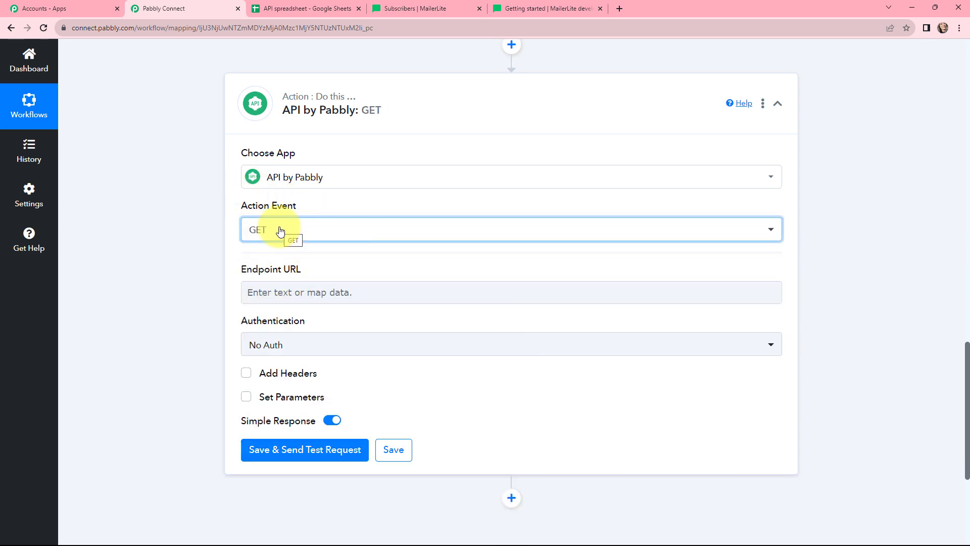
pyautogui.click(280, 231)
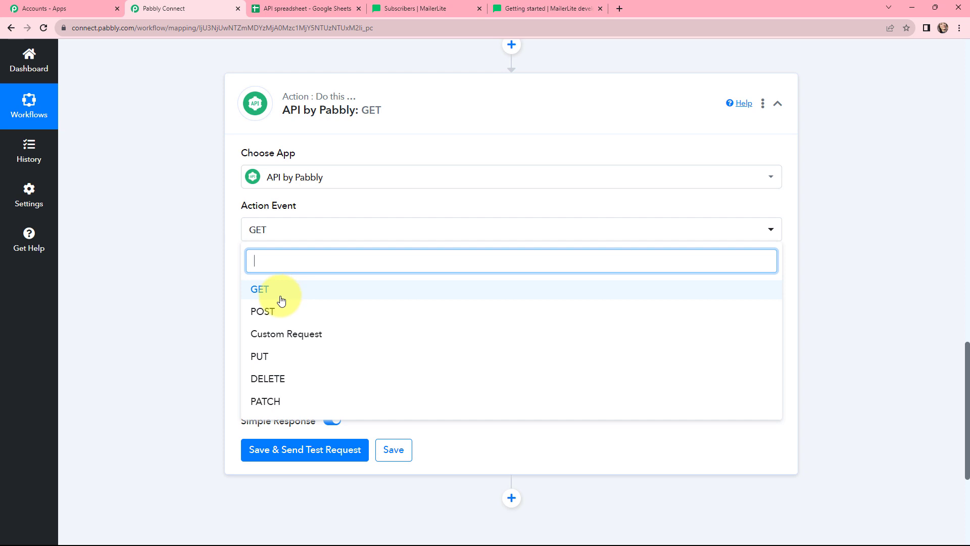
pyautogui.click(272, 313)
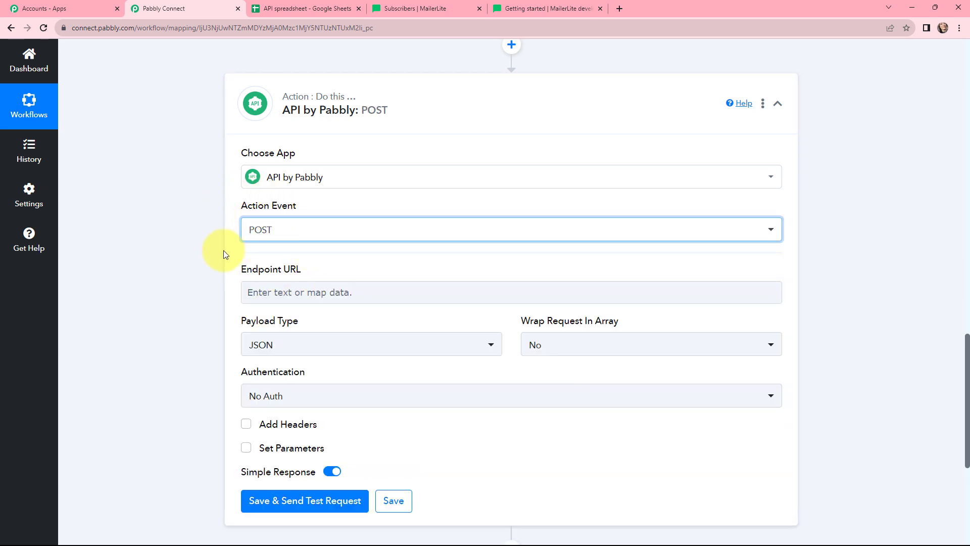
pyautogui.scroll(-1, 210, 255)
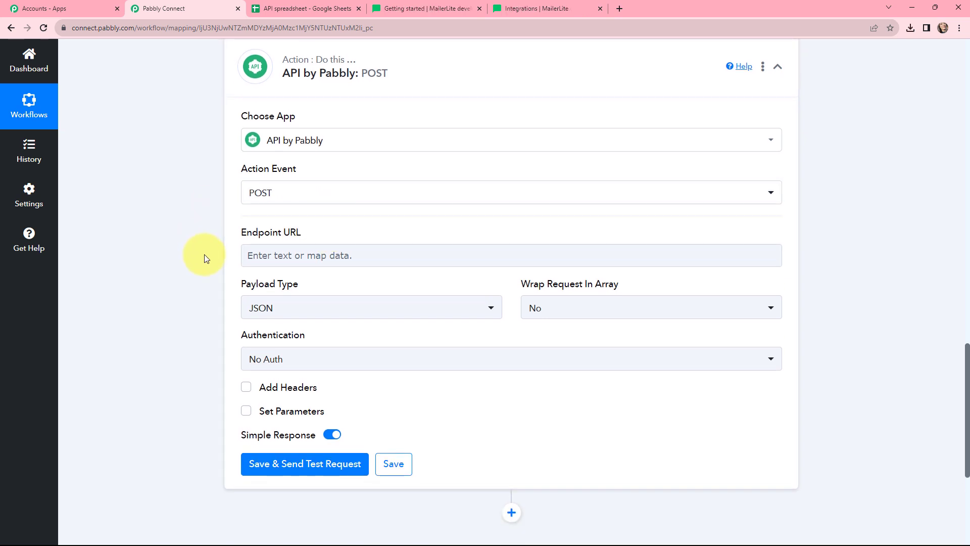
pyautogui.click(400, 8)
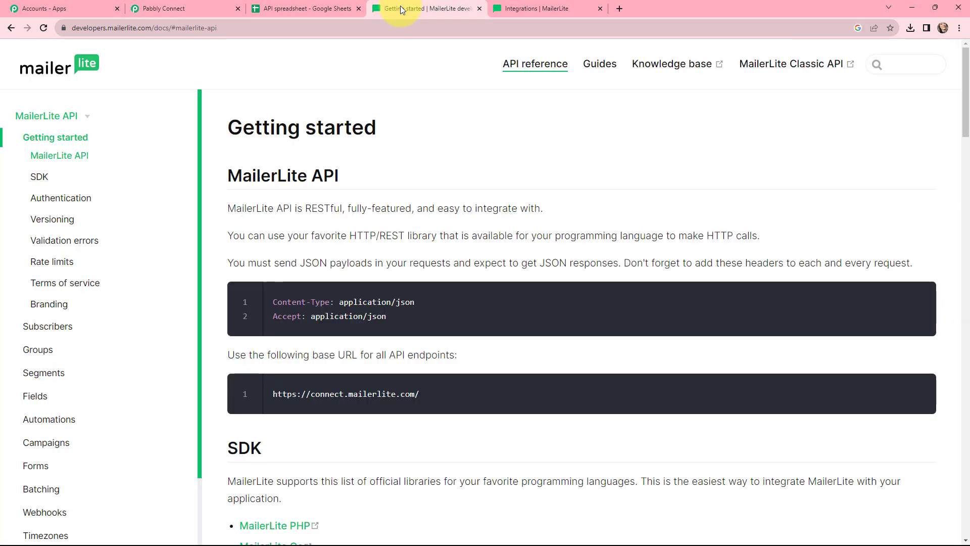
pyautogui.click(47, 326)
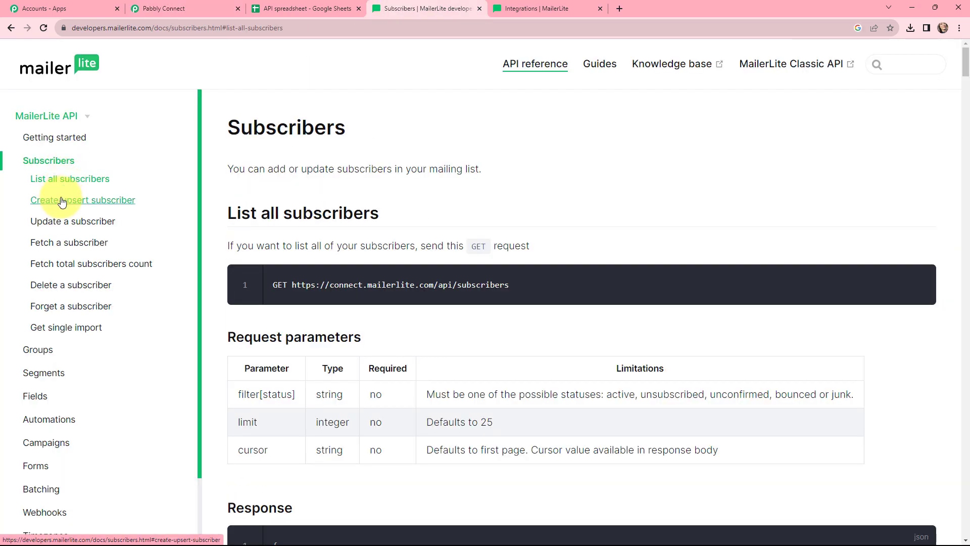
pyautogui.click(62, 201)
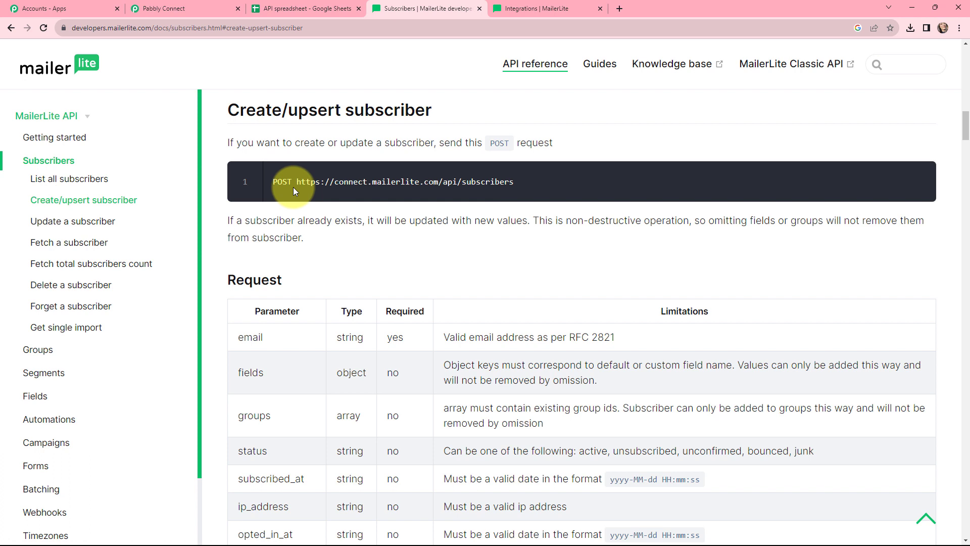
pyautogui.moveTo(297, 181); pyautogui.dragTo(513, 182)
pyautogui.hotkey('ctrl', 'c')
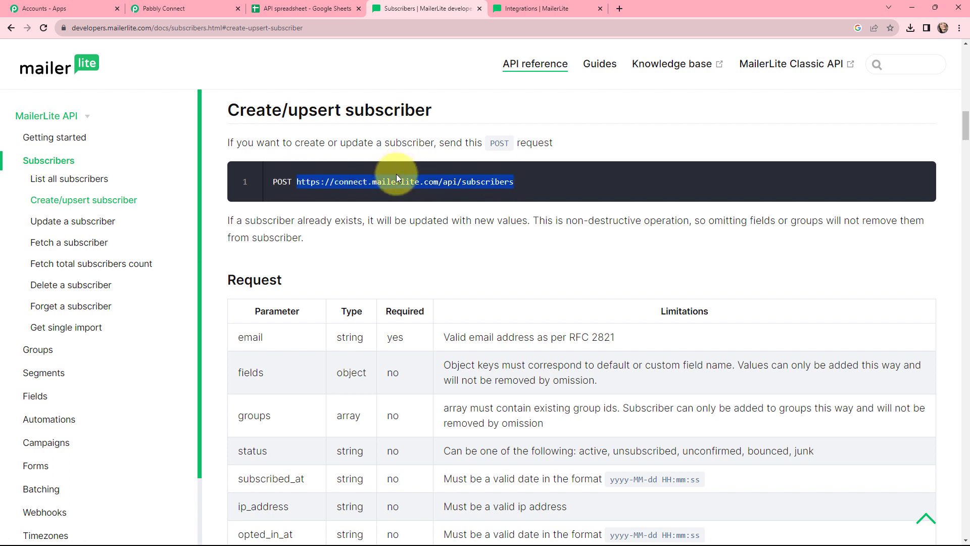
pyautogui.click(190, 8)
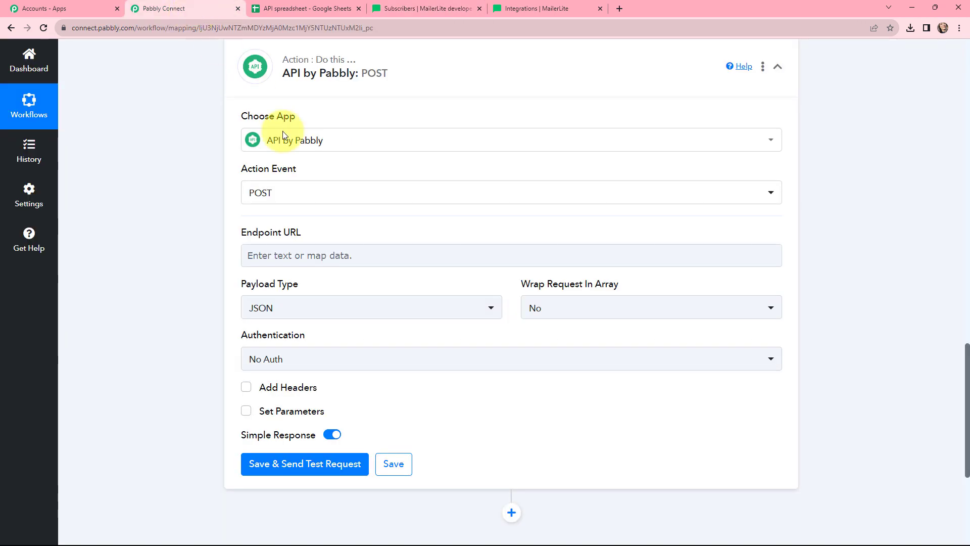
pyautogui.click(345, 259)
pyautogui.hotkey('ctrl', 'v')
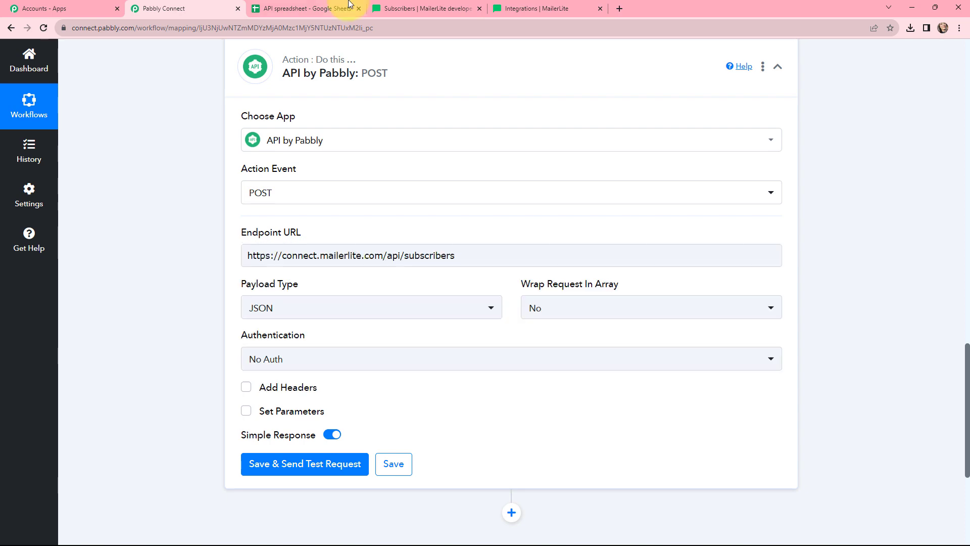
# Check the request method for Create/upsert subscriber in the MailerLite developer docs, then return to the Pabbly Connect workflow.
pyautogui.click(427, 8)
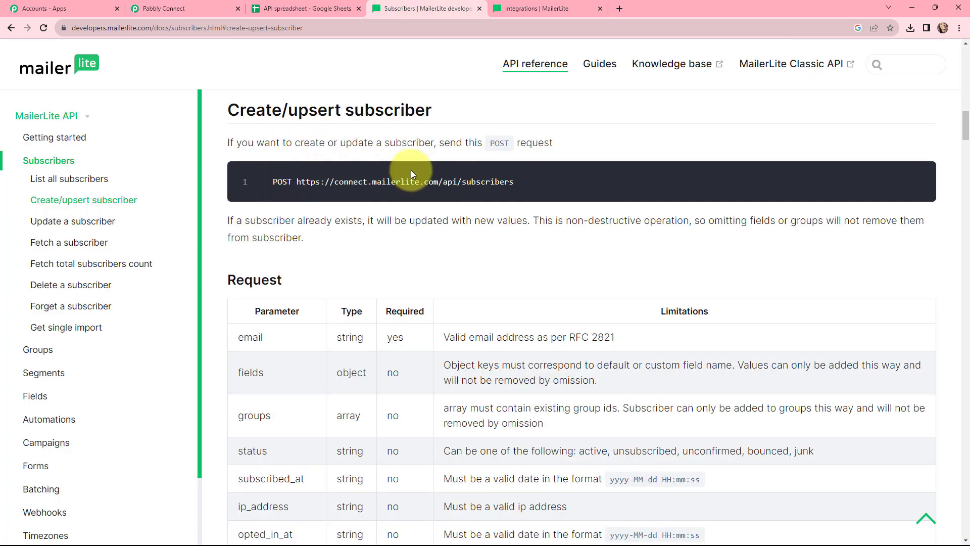
pyautogui.moveTo(294, 180); pyautogui.dragTo(276, 183)
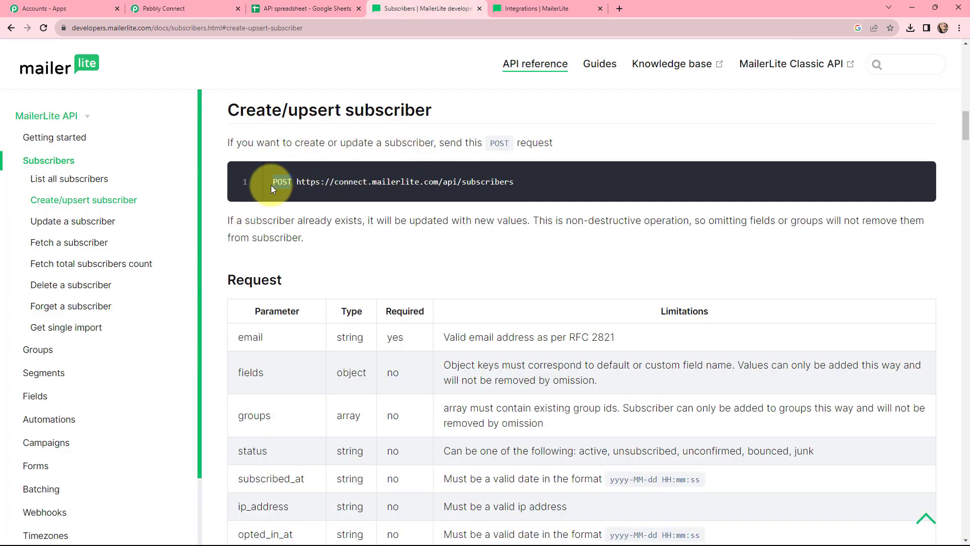
pyautogui.click(164, 9)
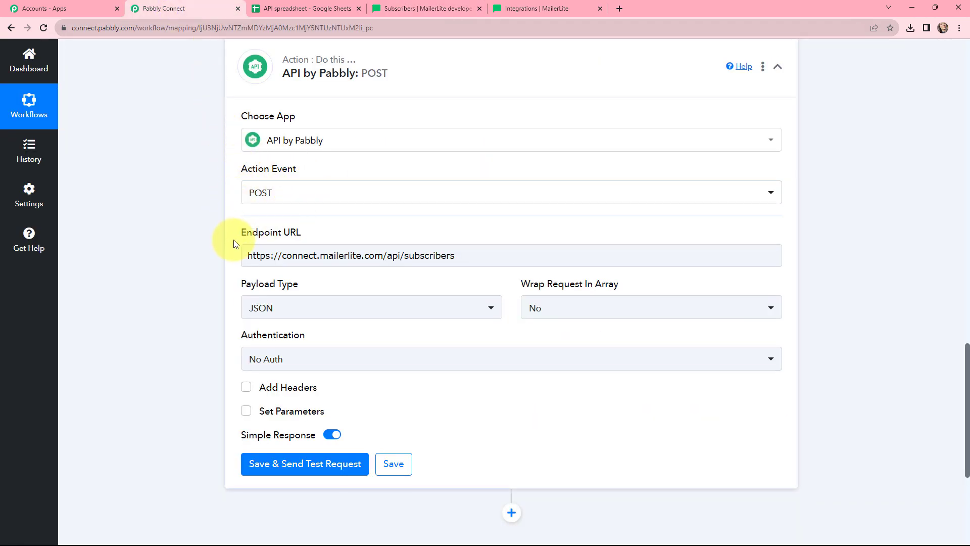
# Choose No for Wrap Request In Array in the POST action.
pyautogui.scroll(-1, 233, 239)
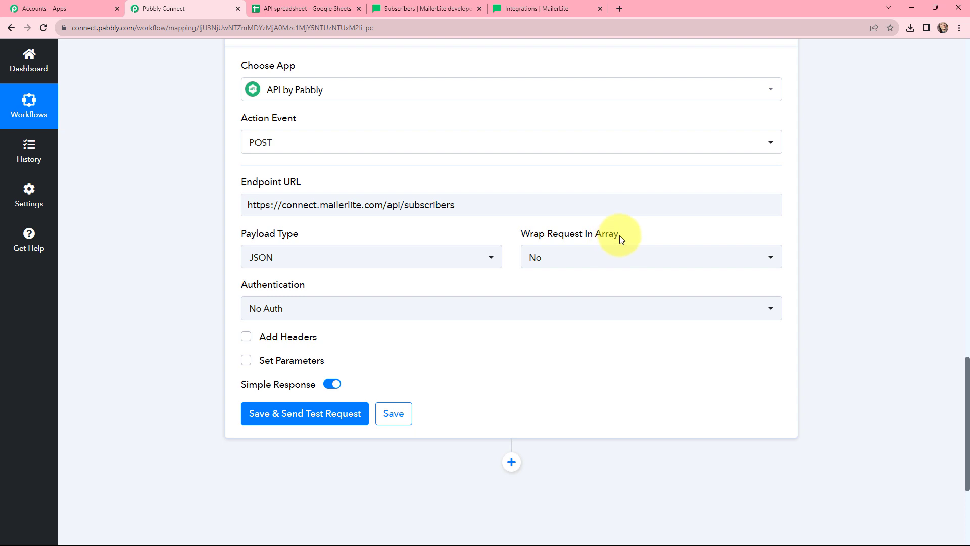
pyautogui.click(545, 256)
pyautogui.click(537, 316)
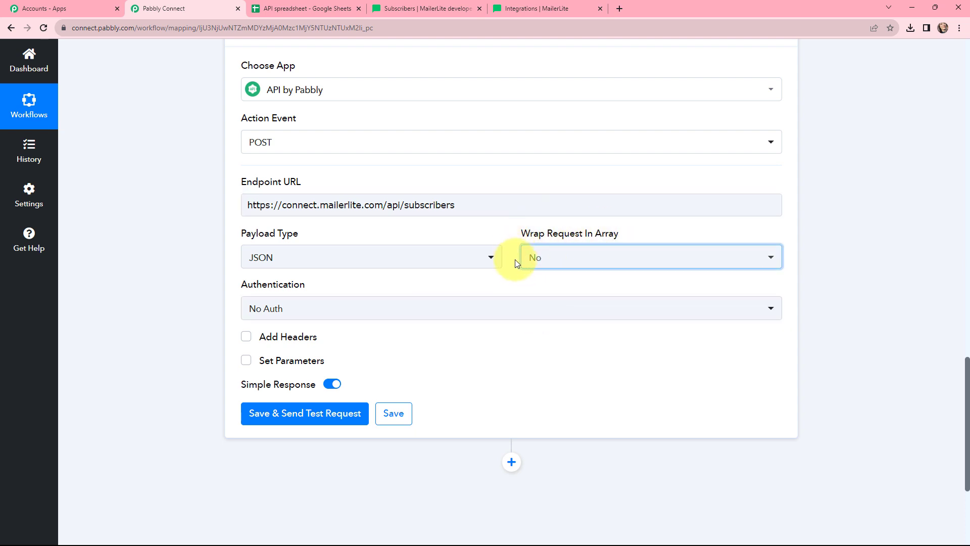
# Look up the authorization type on the MailerLite docs' Getting started page and set the POST action's Authentication to Bearer Token.
pyautogui.scroll(-1, 318, 283)
pyautogui.click(323, 254)
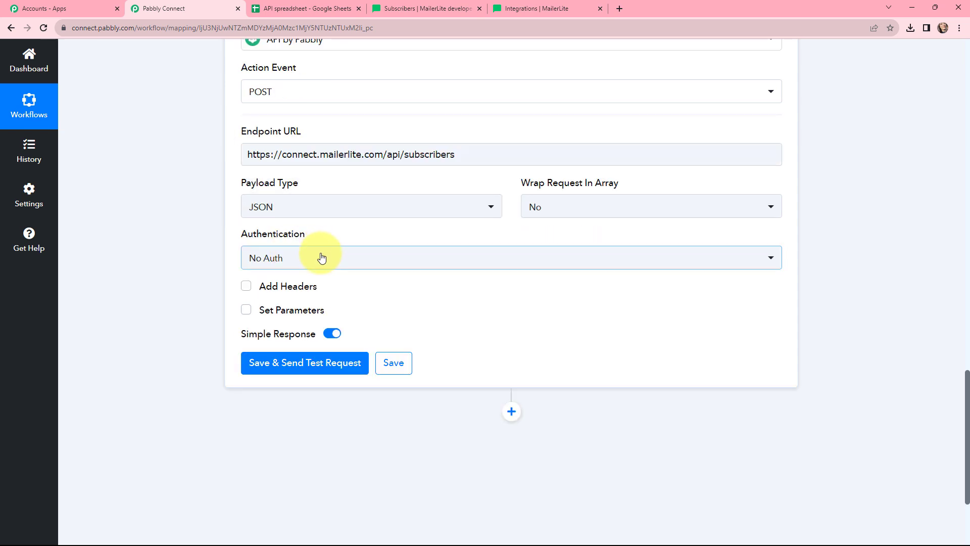
pyautogui.click(321, 257)
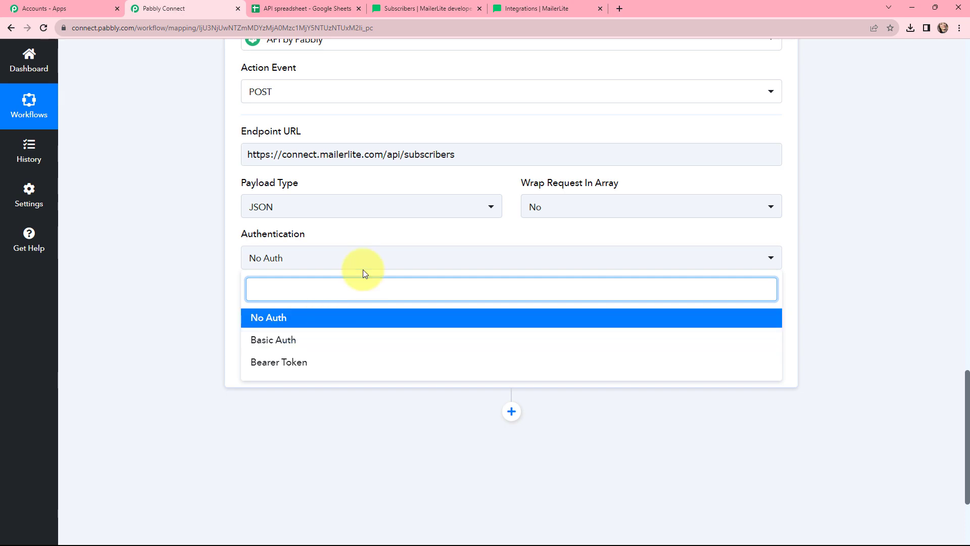
pyautogui.click(402, 6)
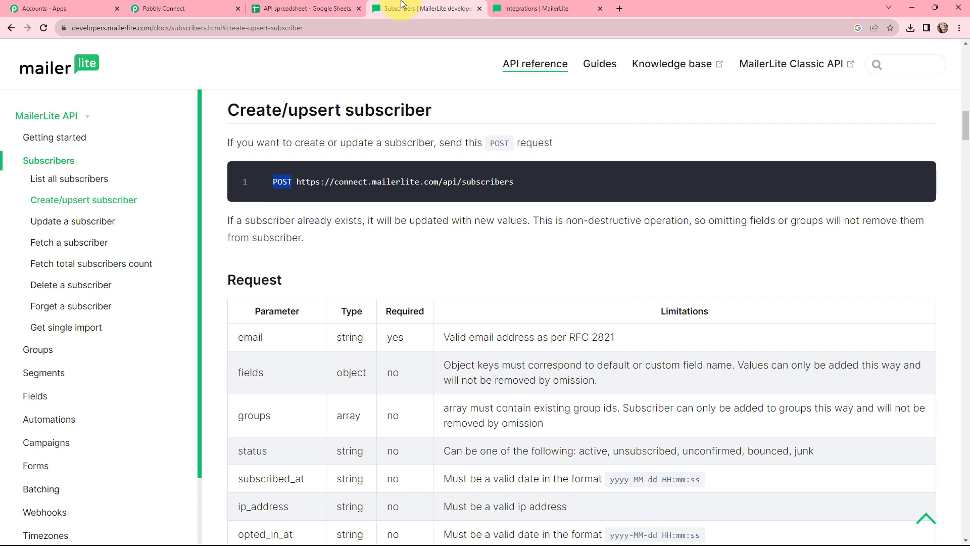
pyautogui.click(65, 137)
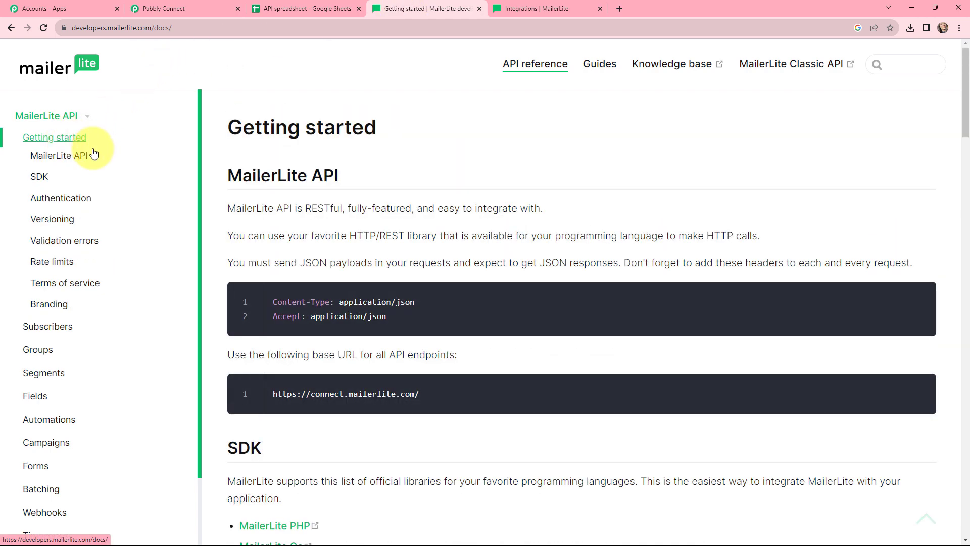
pyautogui.scroll(-12, 465, 248)
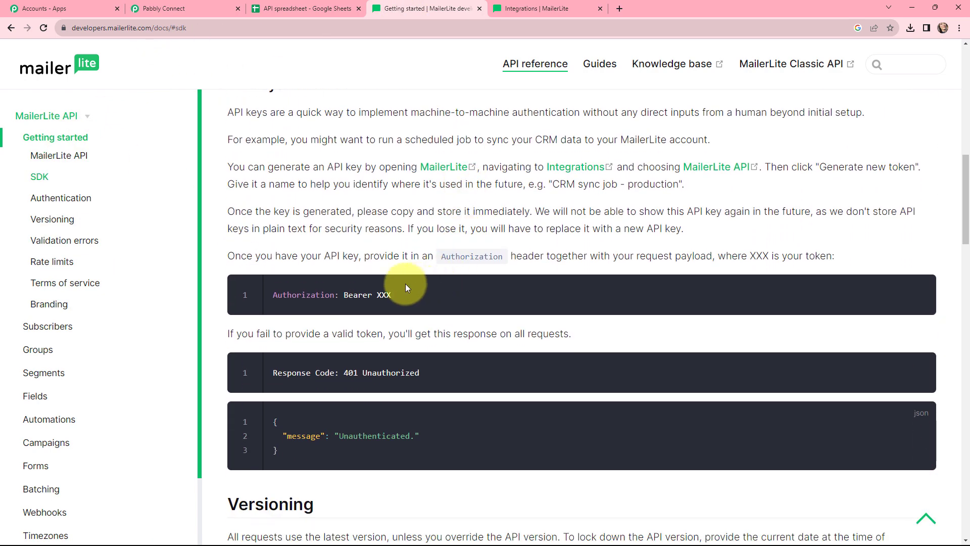
pyautogui.moveTo(344, 295); pyautogui.dragTo(396, 295)
pyautogui.click(205, 9)
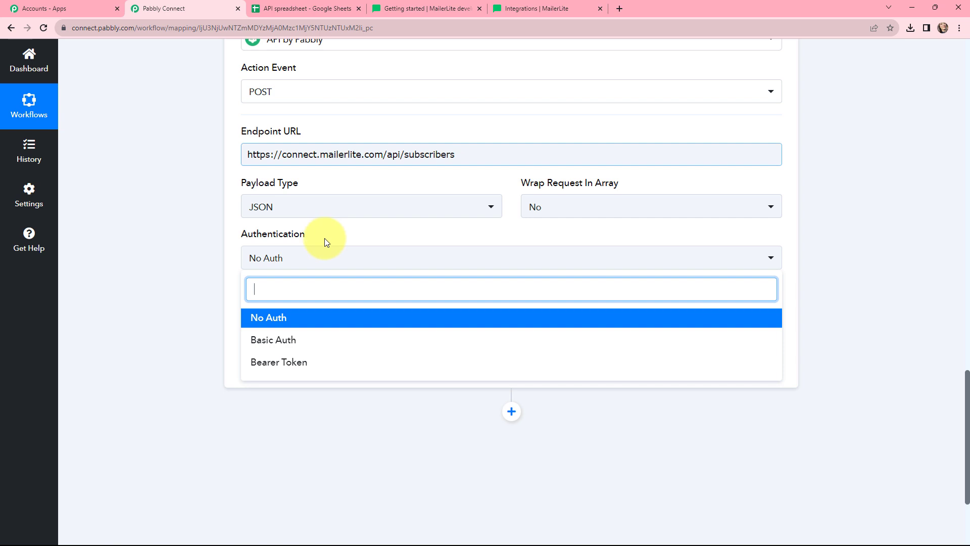
pyautogui.click(268, 362)
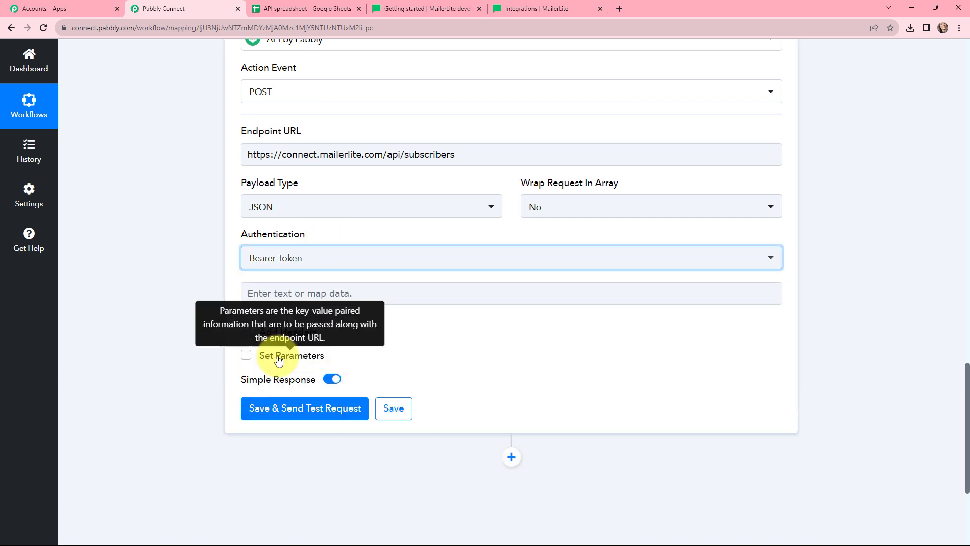
# Create a MailerLite API token named "latest token", accepting its terms, and paste it into the POST action's bearer token field.
pyautogui.click(366, 291)
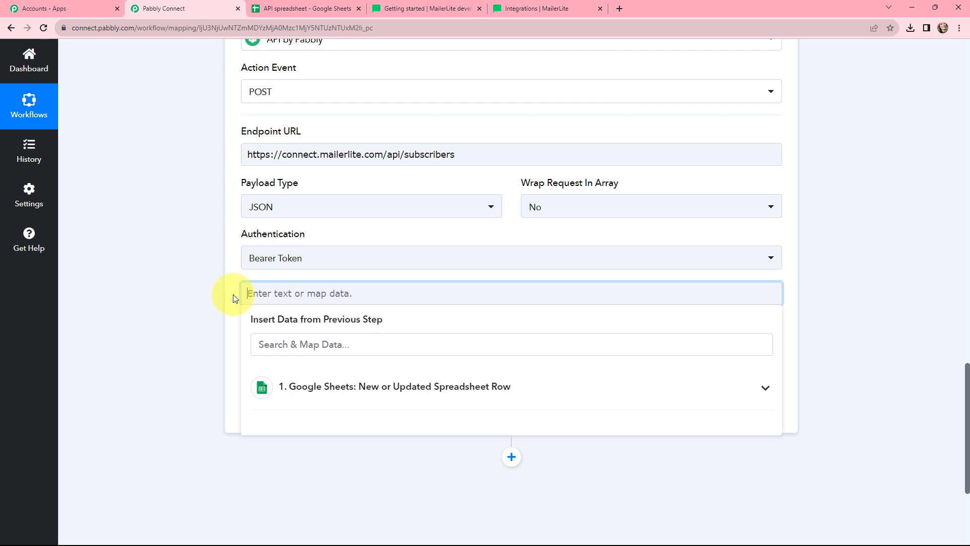
pyautogui.click(532, 6)
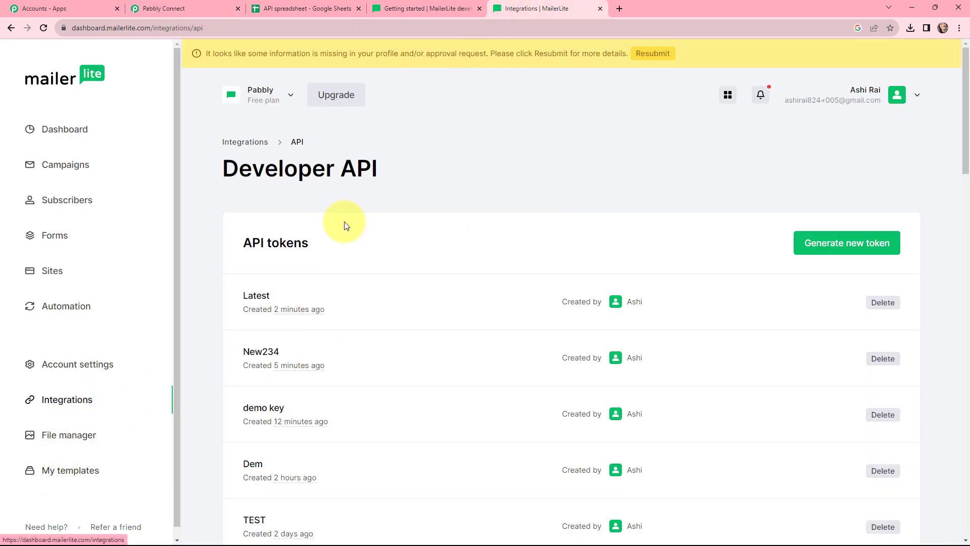
pyautogui.click(824, 243)
pyautogui.click(435, 306)
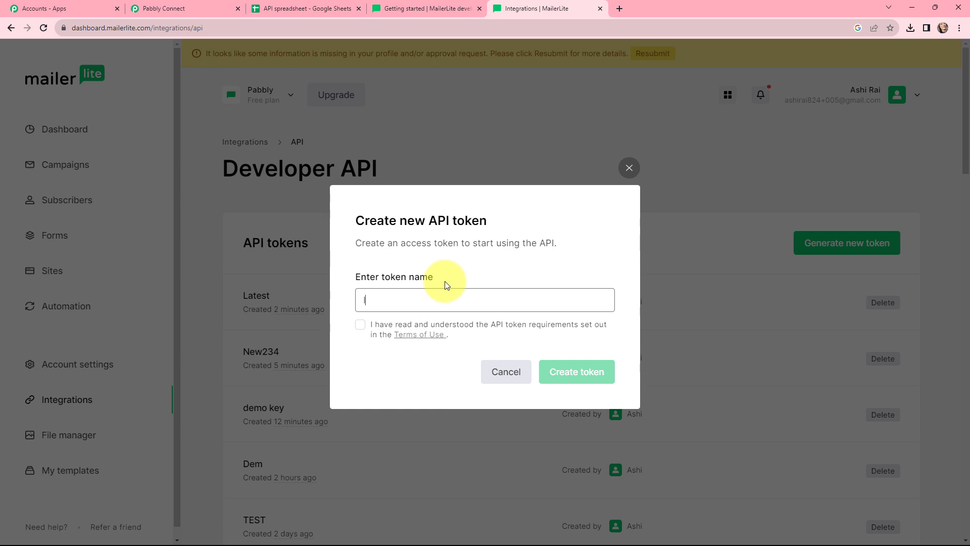
pyautogui.write('latest token')
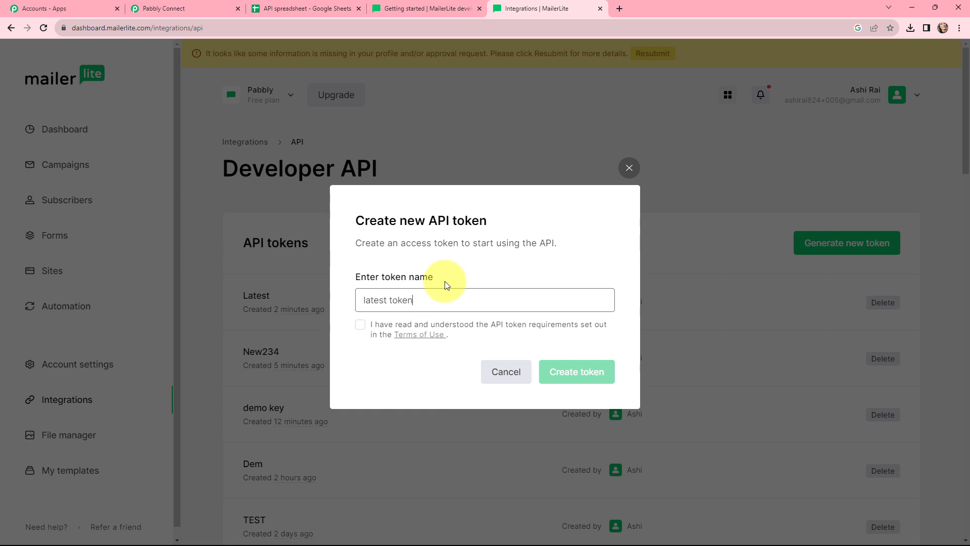
pyautogui.click(361, 327)
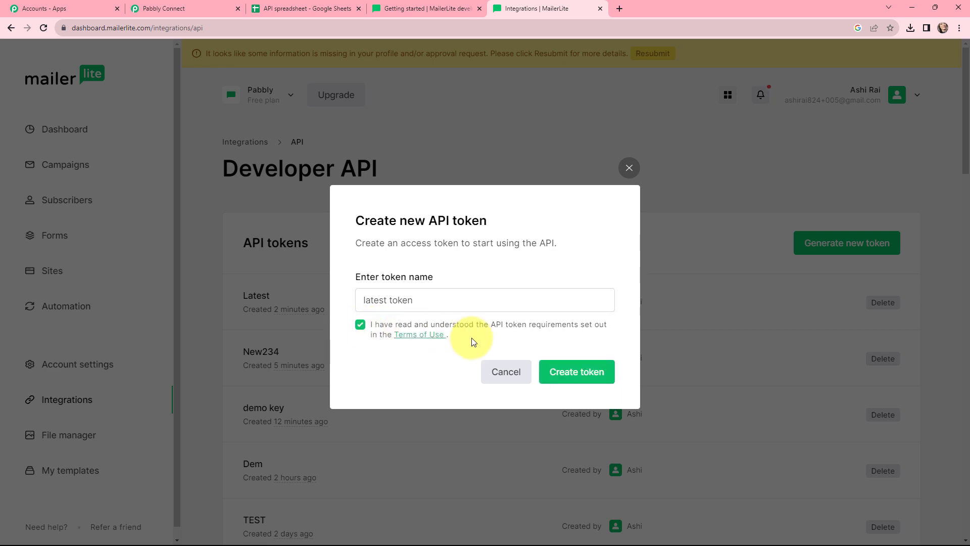
pyautogui.click(563, 372)
pyautogui.click(588, 332)
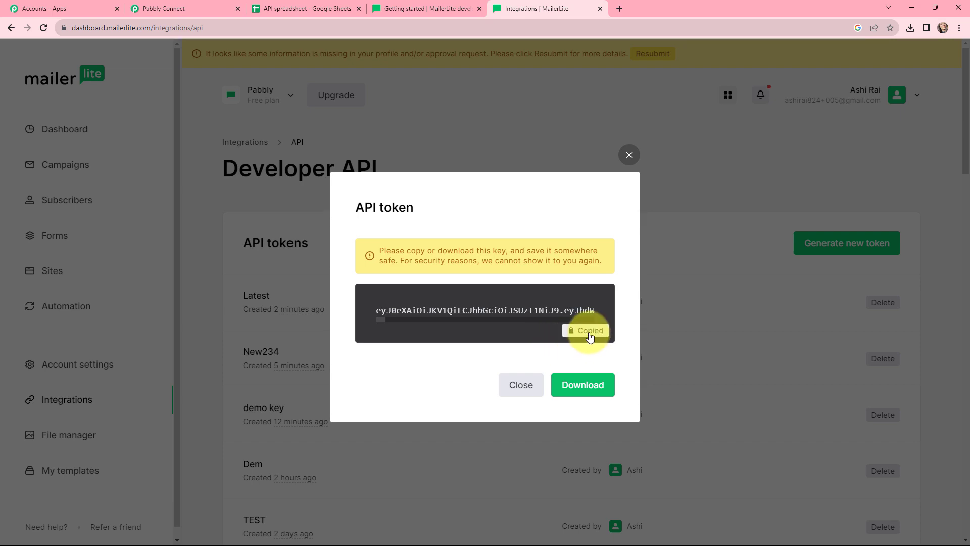
pyautogui.click(177, 9)
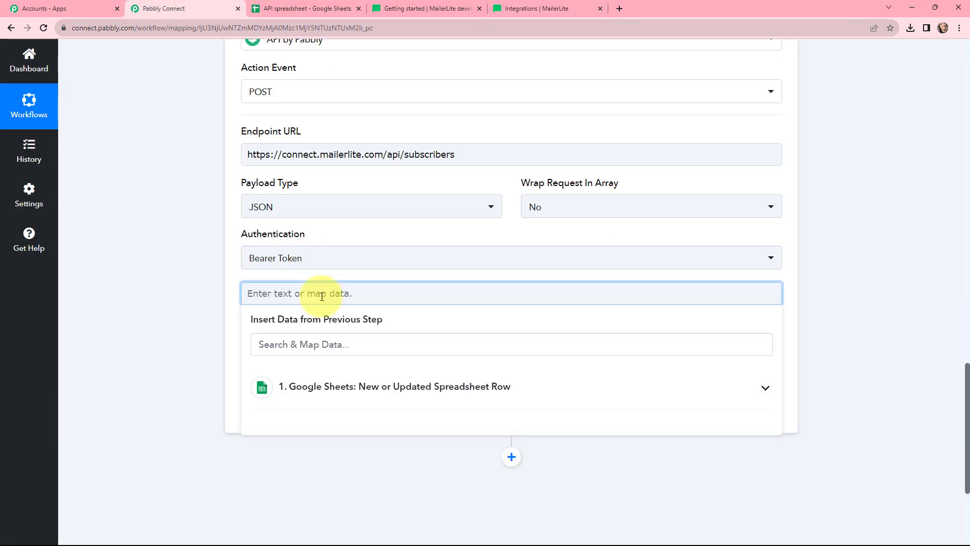
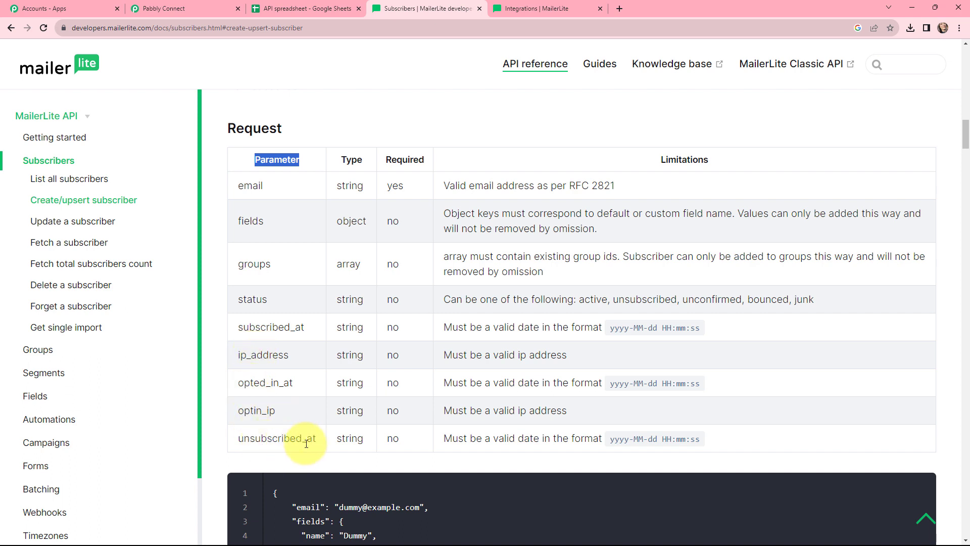
# Look up the required parameter in the MailerLite docs, enable Set Parameters in the POST action and label the first parameter email.
pyautogui.click(307, 211)
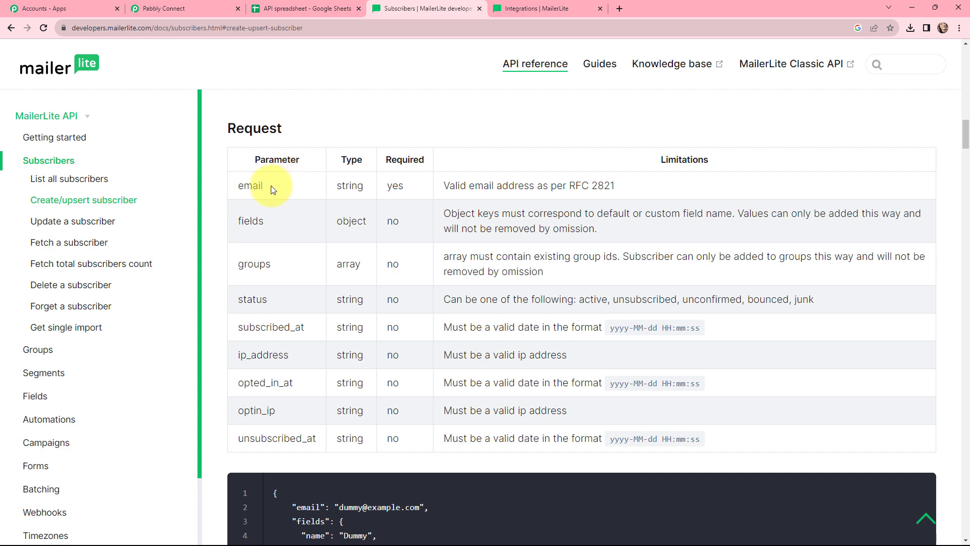
pyautogui.moveTo(262, 186); pyautogui.dragTo(249, 190)
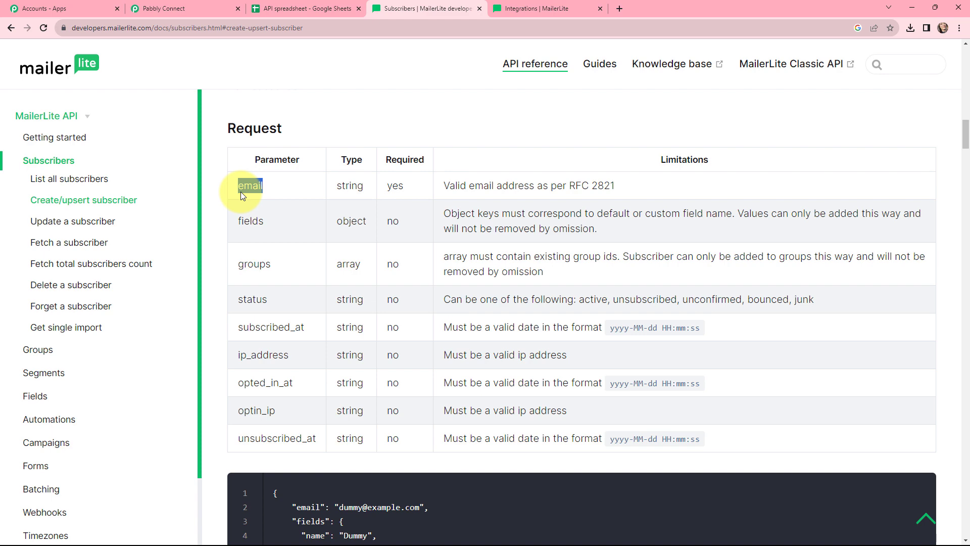
pyautogui.click(185, 8)
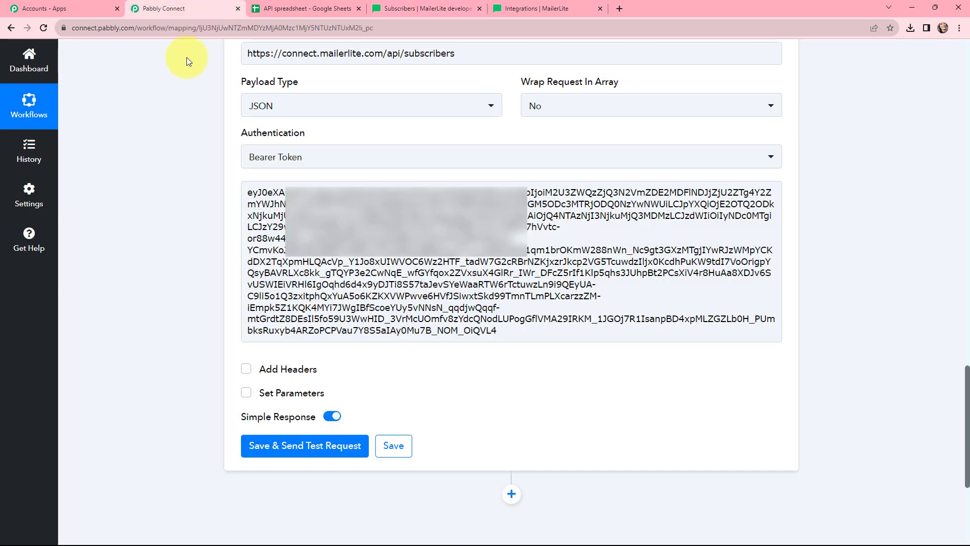
pyautogui.click(246, 394)
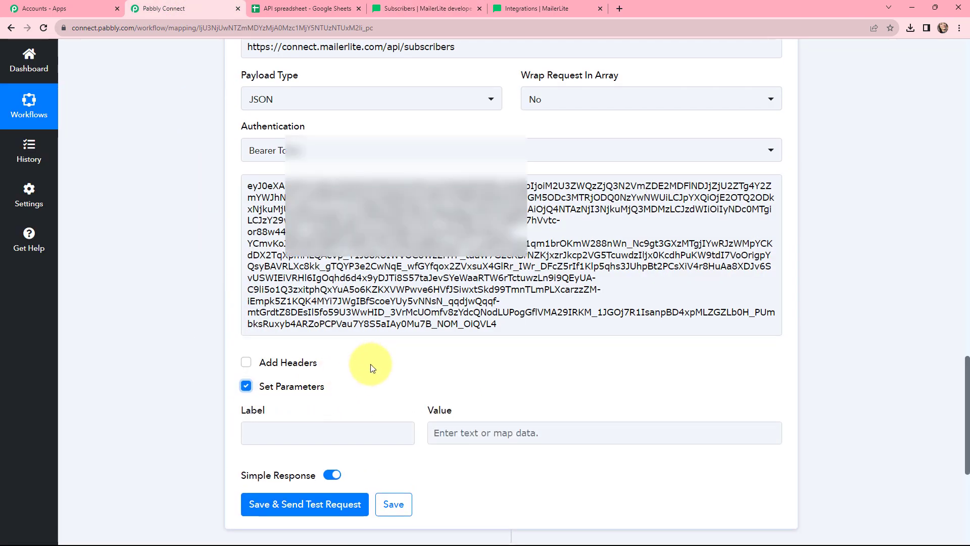
pyautogui.scroll(-1, 379, 369)
pyautogui.click(306, 384)
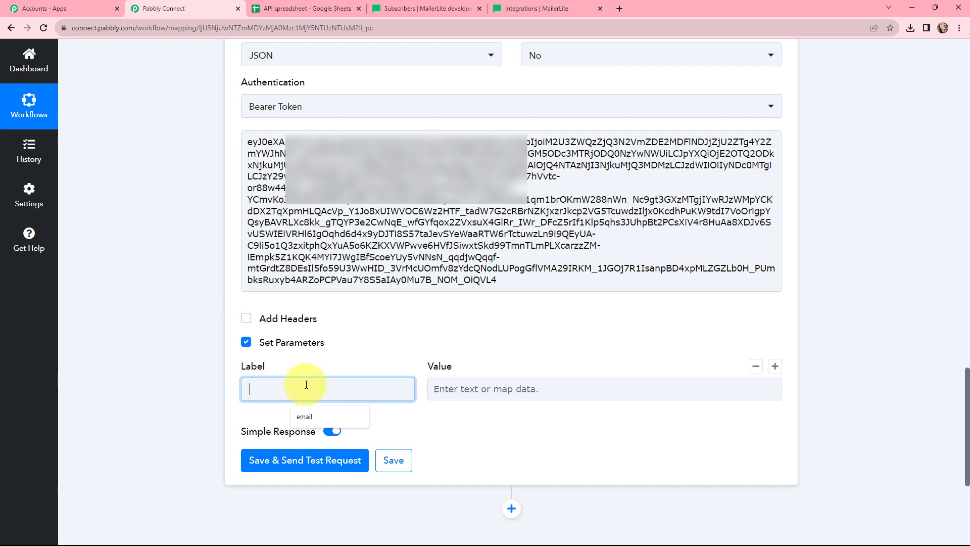
pyautogui.write('email')
# Map the email parameter's value to the Email field from the Google Sheets trigger step.
pyautogui.click(514, 390)
pyautogui.scroll(-2, 514, 290)
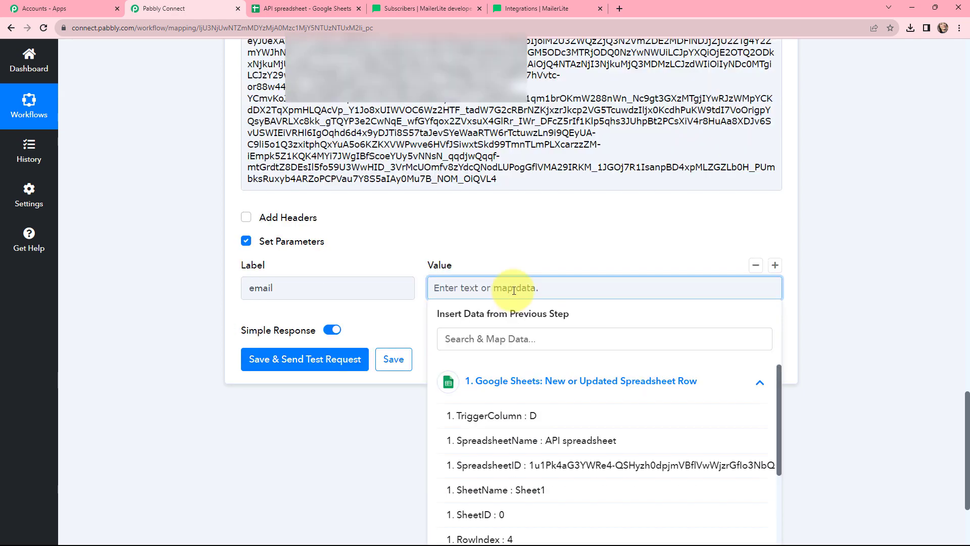
pyautogui.click(519, 331)
pyautogui.write('e')
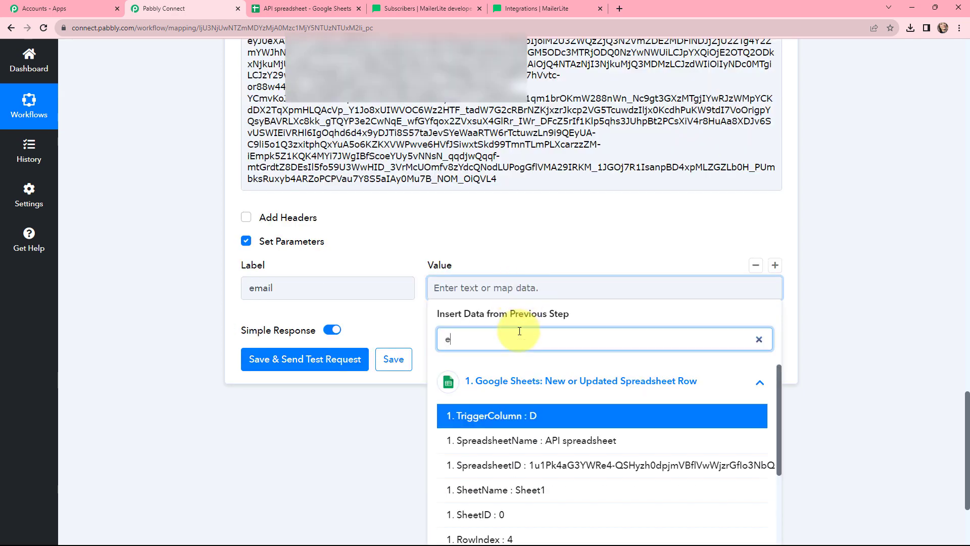
pyautogui.write('m')
pyautogui.click(510, 414)
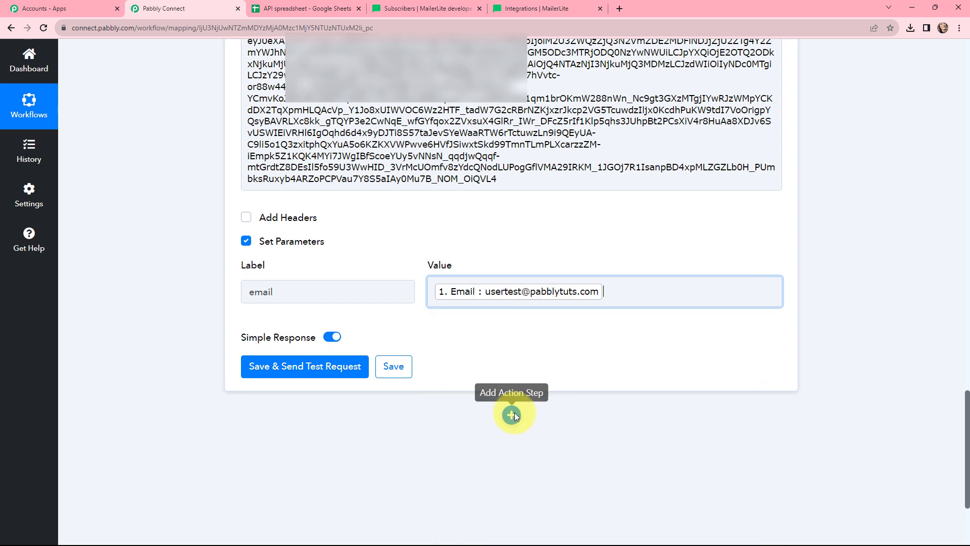
pyautogui.click(425, 236)
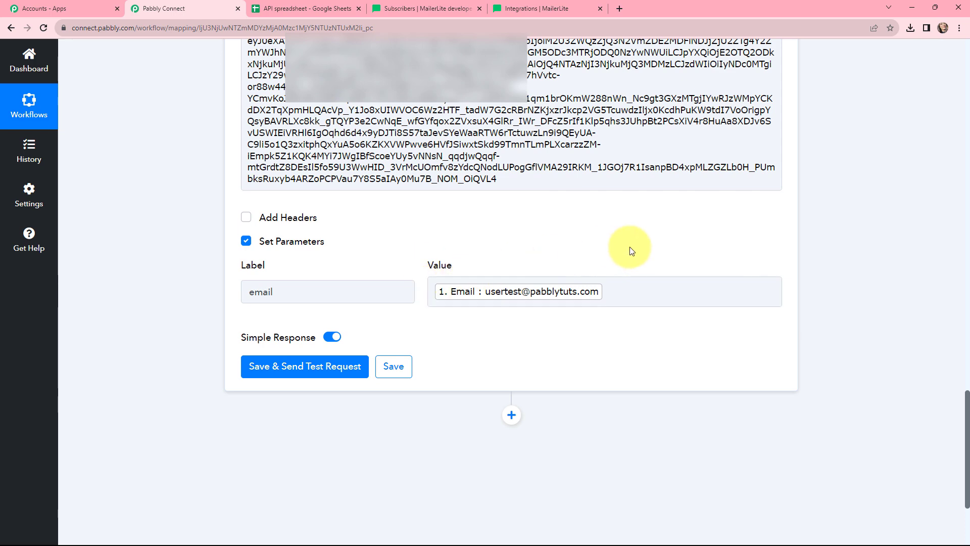
# Add a second parameter to the POST action and label it status, matching the parameter name in the MailerLite docs.
pyautogui.click(774, 267)
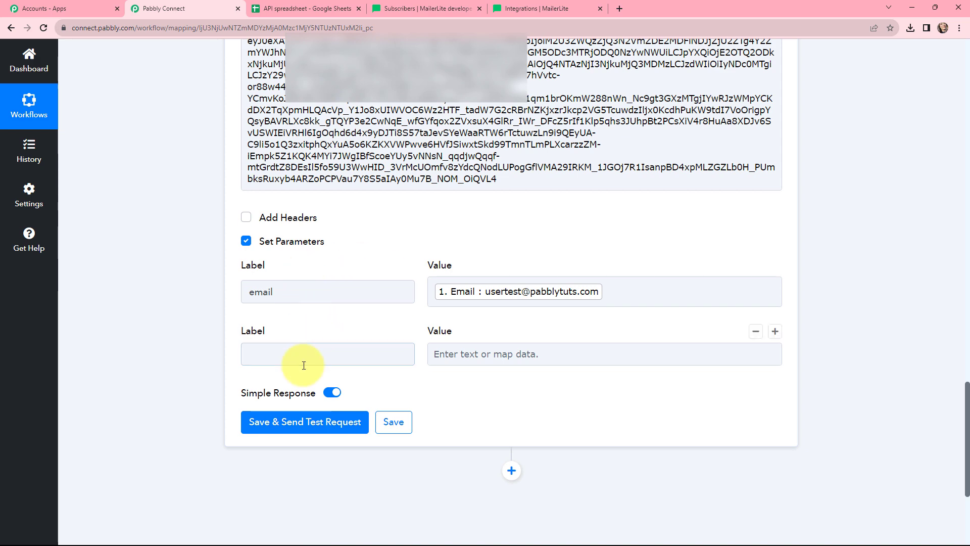
pyautogui.click(460, 6)
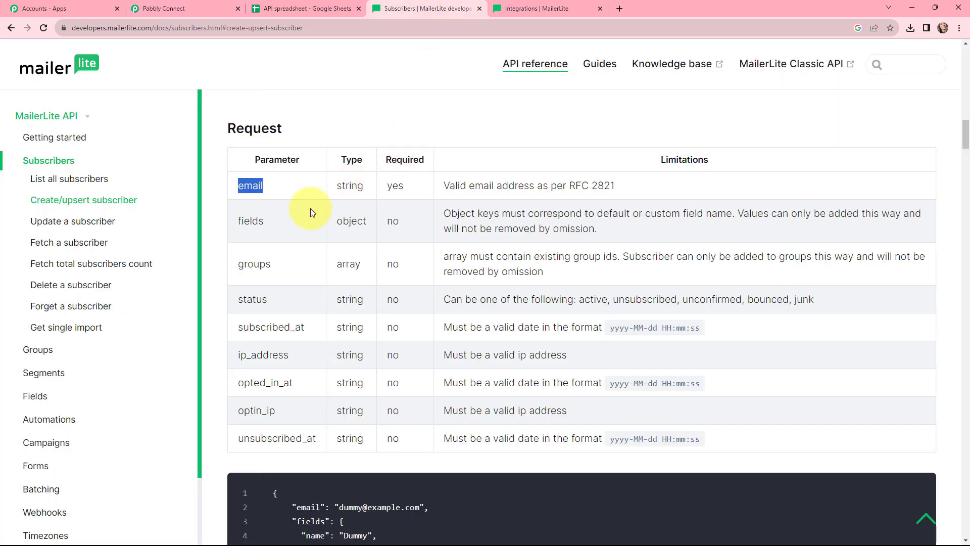
pyautogui.moveTo(286, 302); pyautogui.dragTo(233, 310)
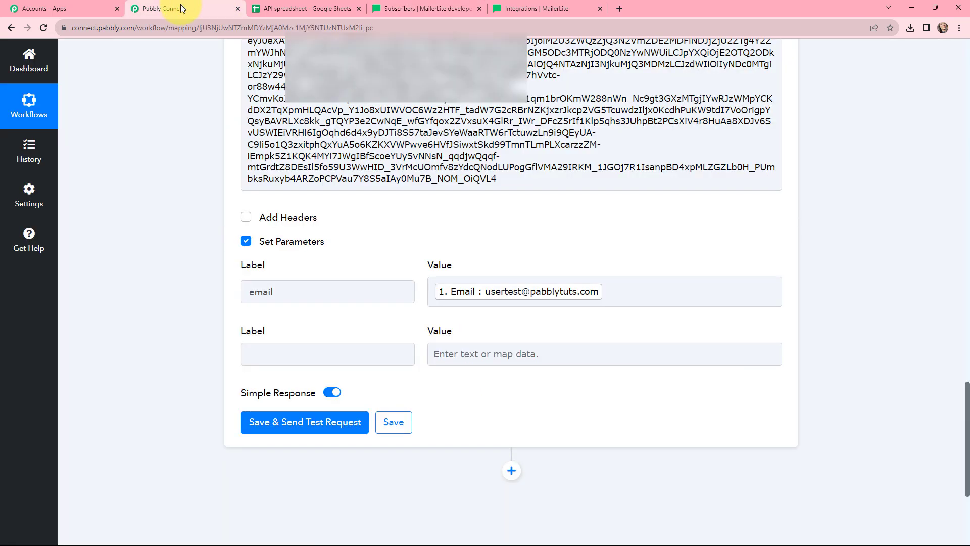
pyautogui.click(169, 8)
pyautogui.click(268, 354)
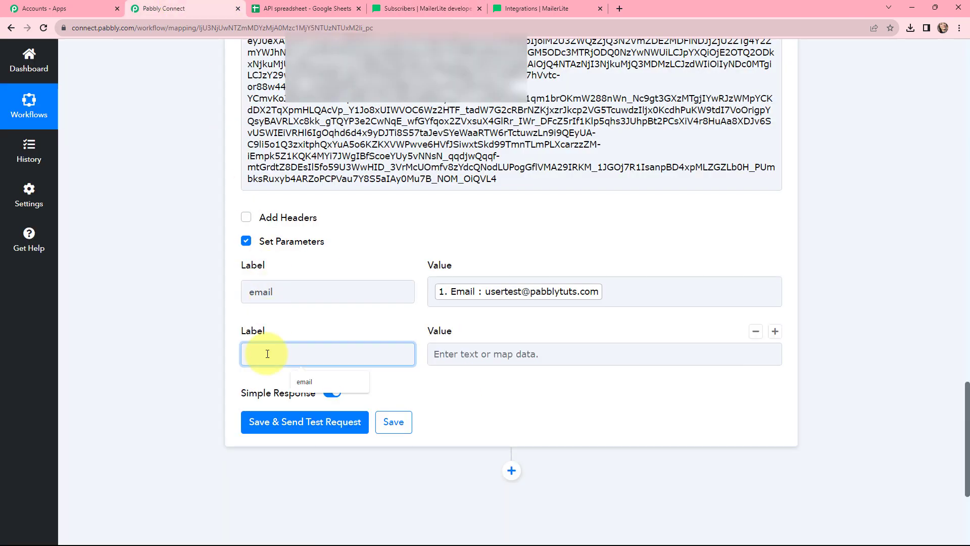
pyautogui.write('status')
# Look up the allowed status values in the MailerLite docs and set the status parameter's value to active.
pyautogui.click(449, 353)
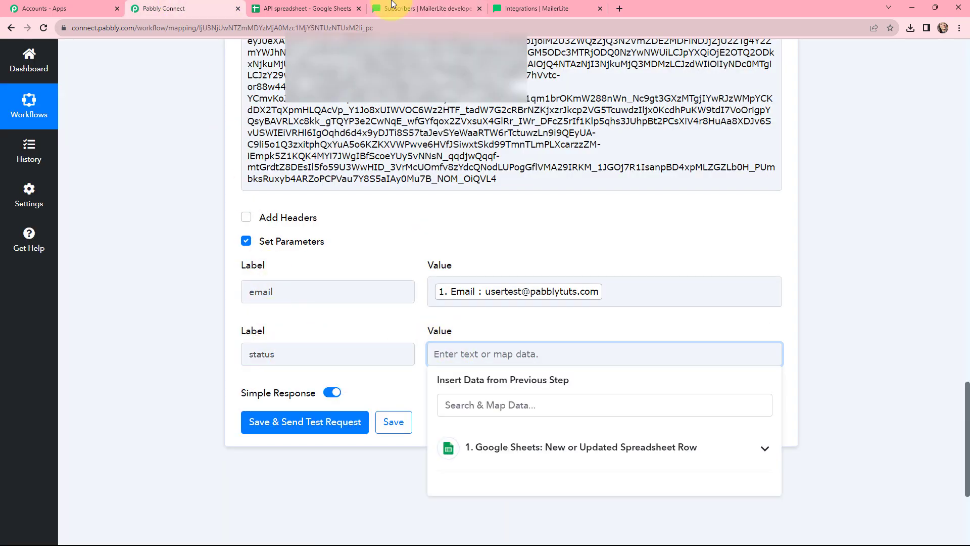
pyautogui.click(392, 7)
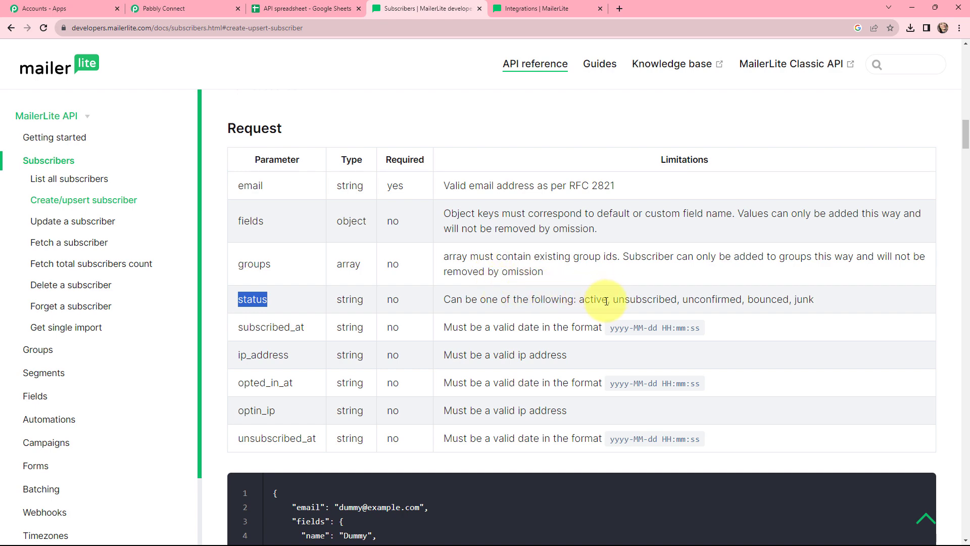
pyautogui.moveTo(608, 301); pyautogui.dragTo(583, 307)
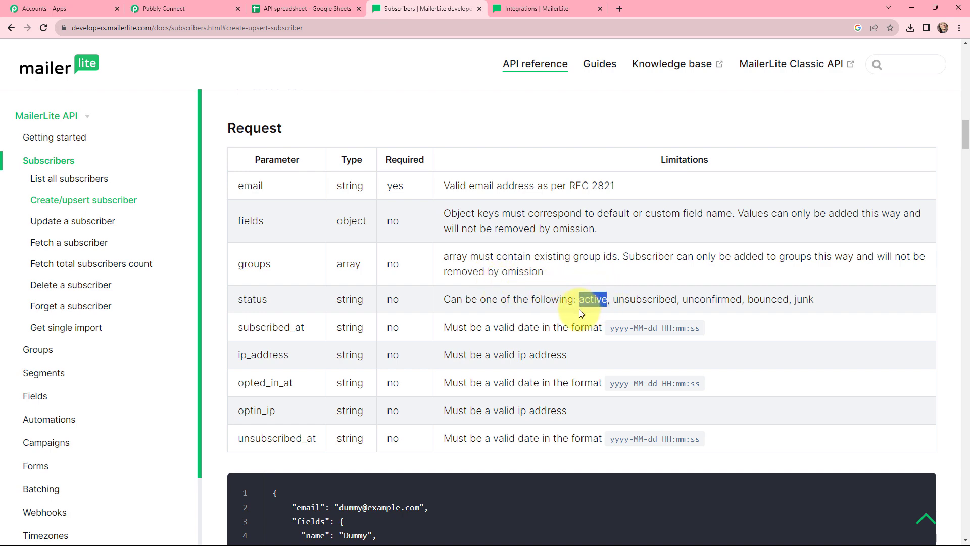
pyautogui.click(167, 8)
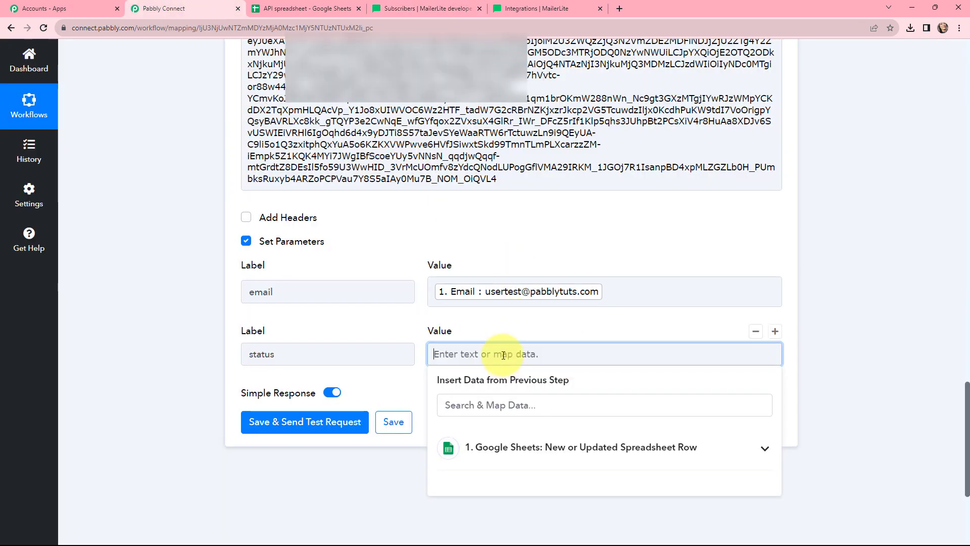
pyautogui.write('active')
pyautogui.click(417, 325)
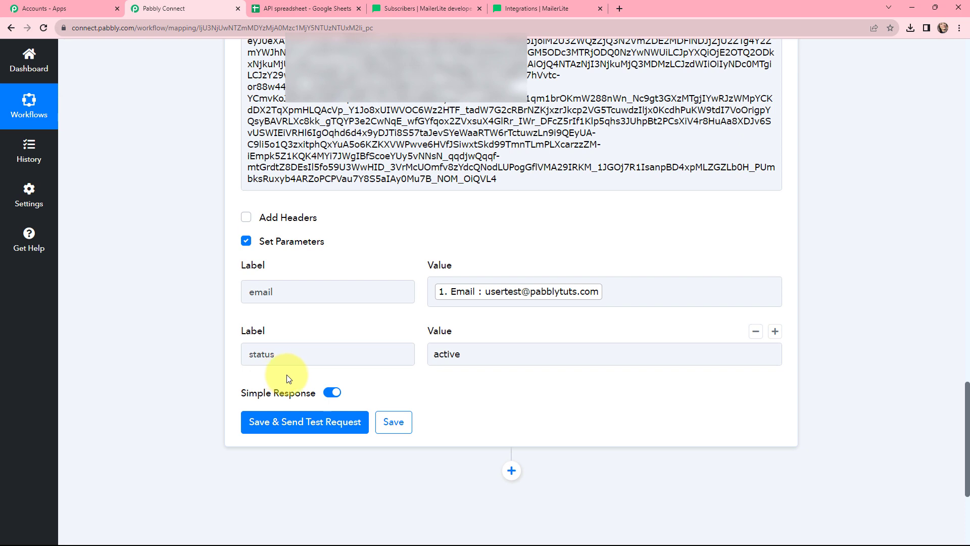
# Save the POST action, send a test request, and review the returned subscriber ID, email, status and remaining response fields.
pyautogui.click(282, 425)
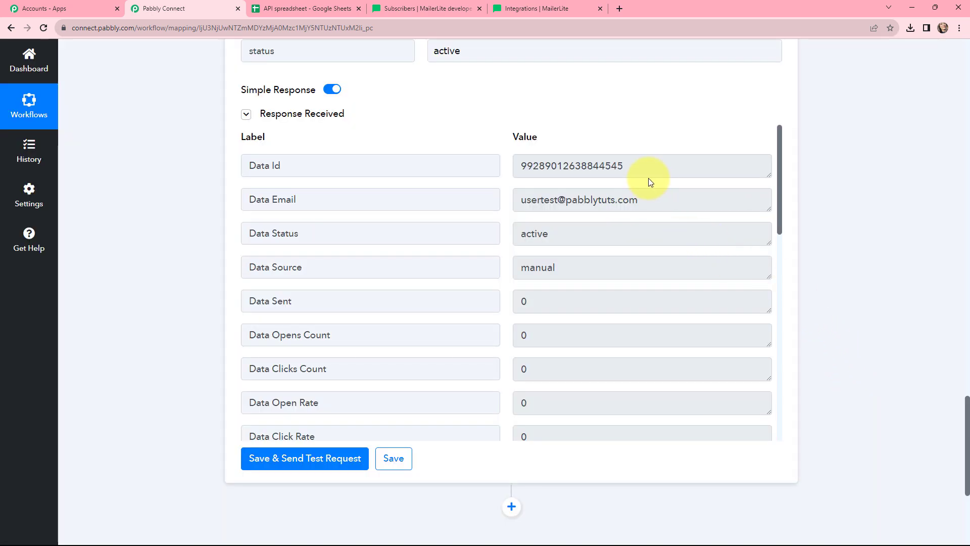
pyautogui.moveTo(632, 166); pyautogui.dragTo(511, 165)
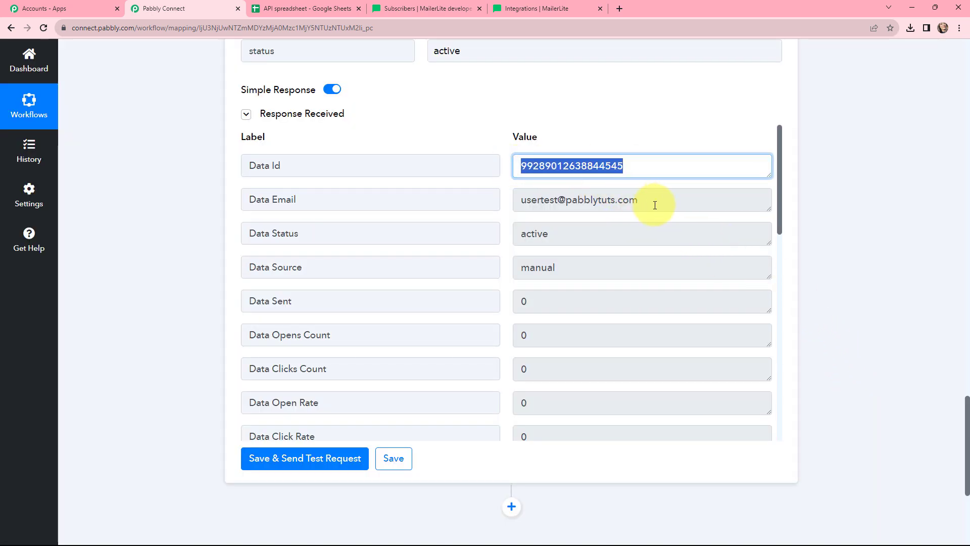
pyautogui.moveTo(649, 200); pyautogui.dragTo(509, 202)
pyautogui.moveTo(563, 235); pyautogui.dragTo(508, 235)
pyautogui.scroll(-5, 674, 302)
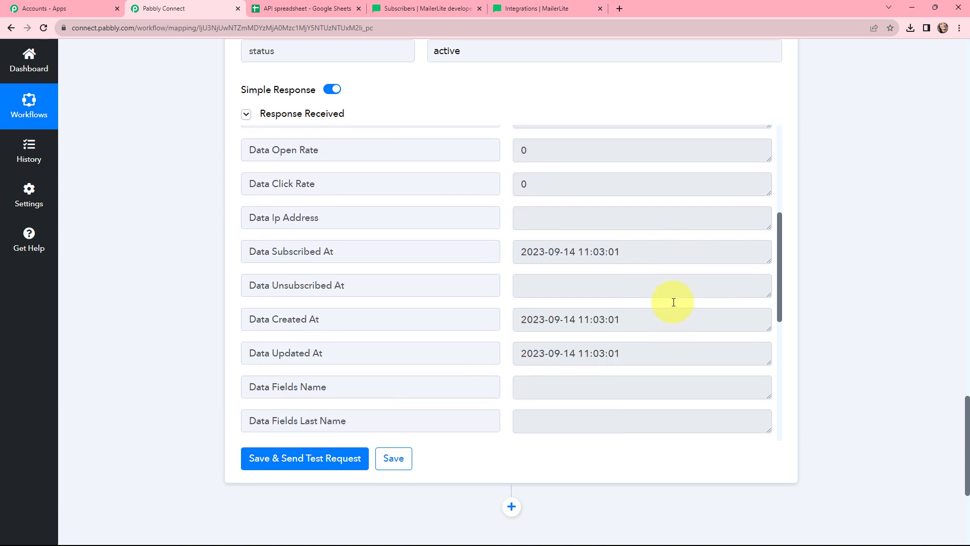
pyautogui.scroll(-5, 673, 302)
pyautogui.scroll(10, 673, 302)
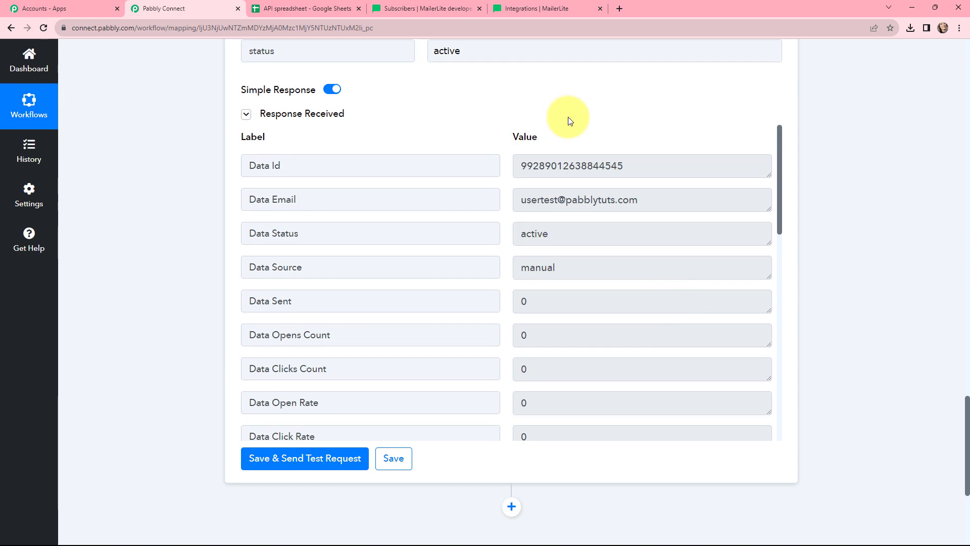
# Open the newest subscriber in MailerLite's active subscribers, check its email and status activity, and return to the Pabbly Connect workflow.
pyautogui.click(526, 7)
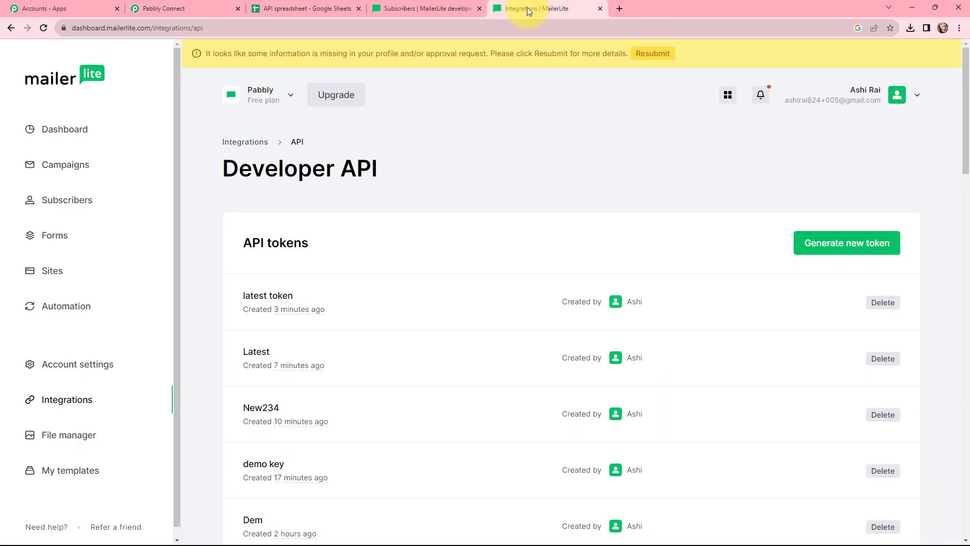
pyautogui.click(53, 201)
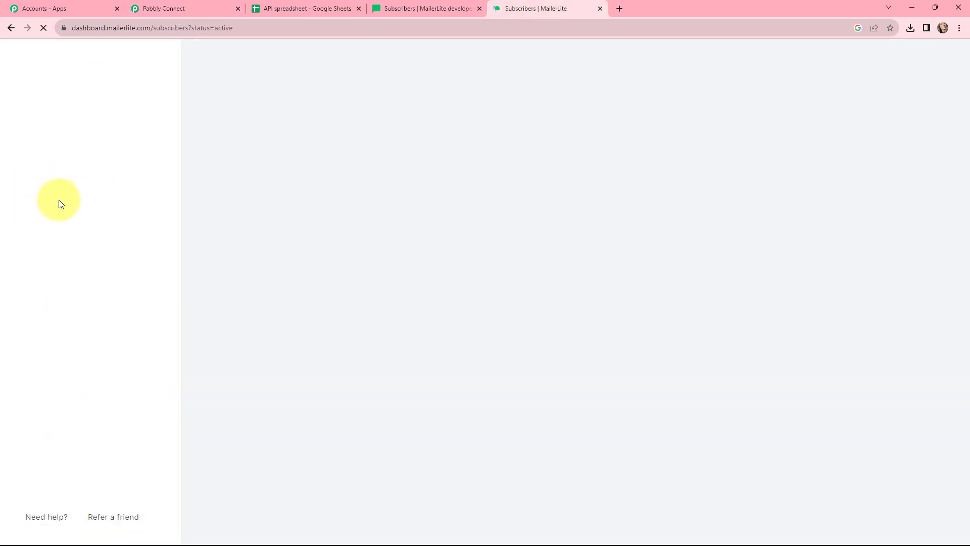
pyautogui.scroll(-5, 493, 241)
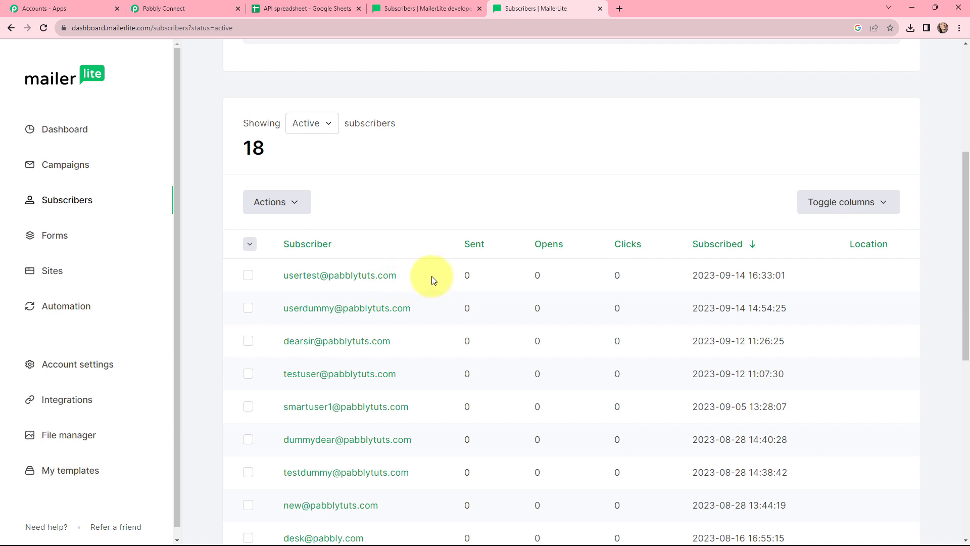
pyautogui.click(334, 275)
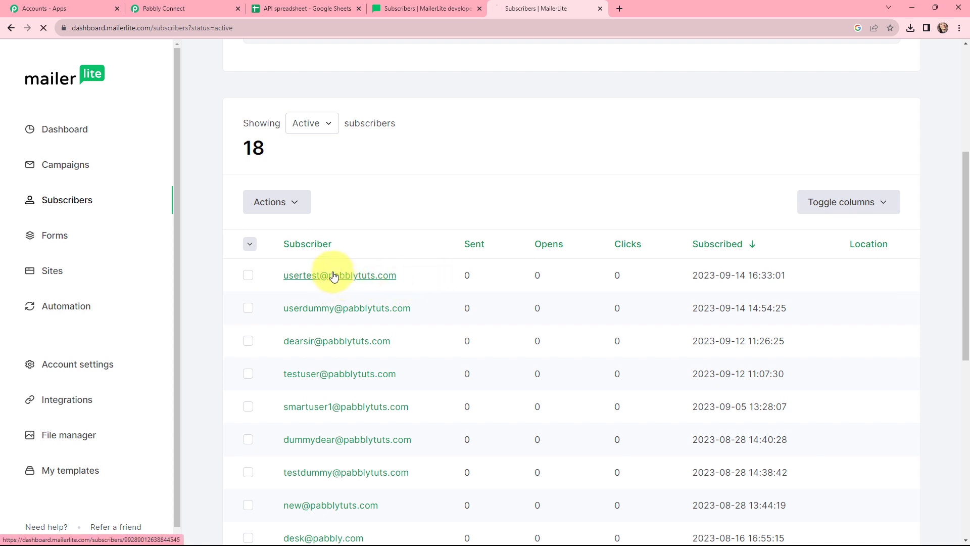
pyautogui.moveTo(547, 288); pyautogui.dragTo(765, 299)
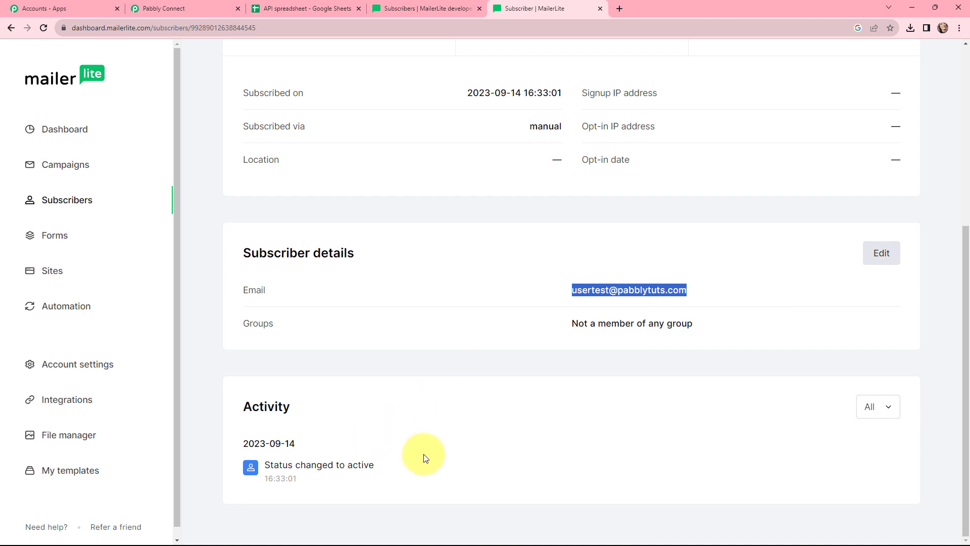
pyautogui.moveTo(414, 469); pyautogui.dragTo(267, 468)
pyautogui.click(207, 396)
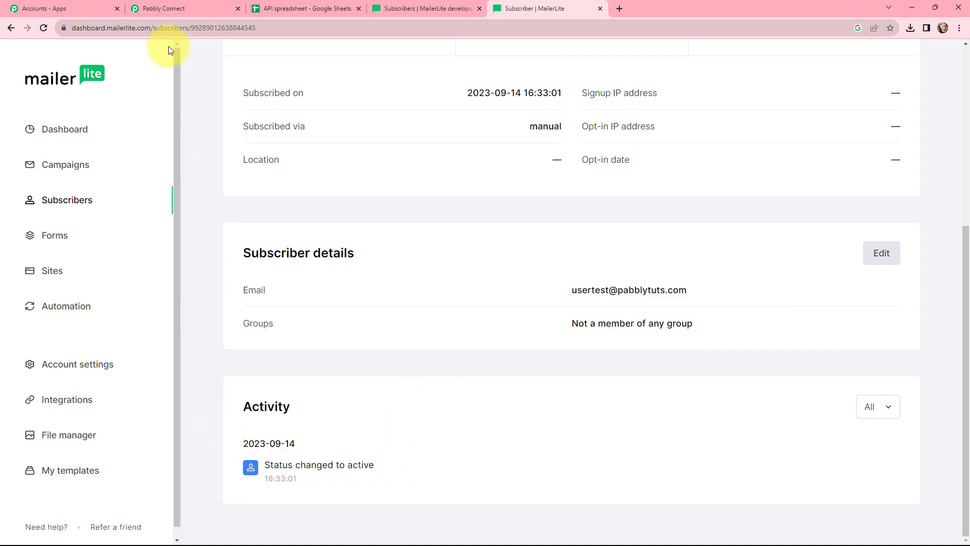
pyautogui.click(166, 9)
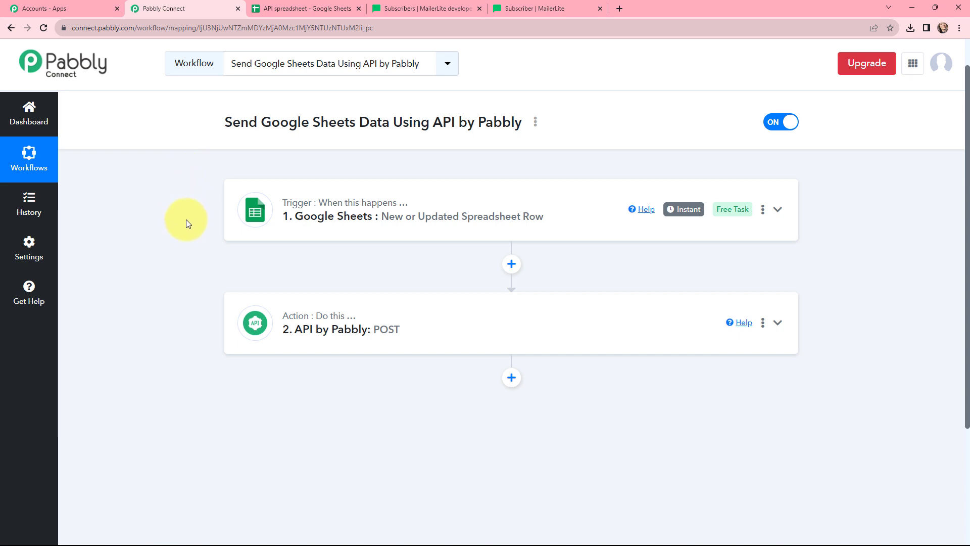